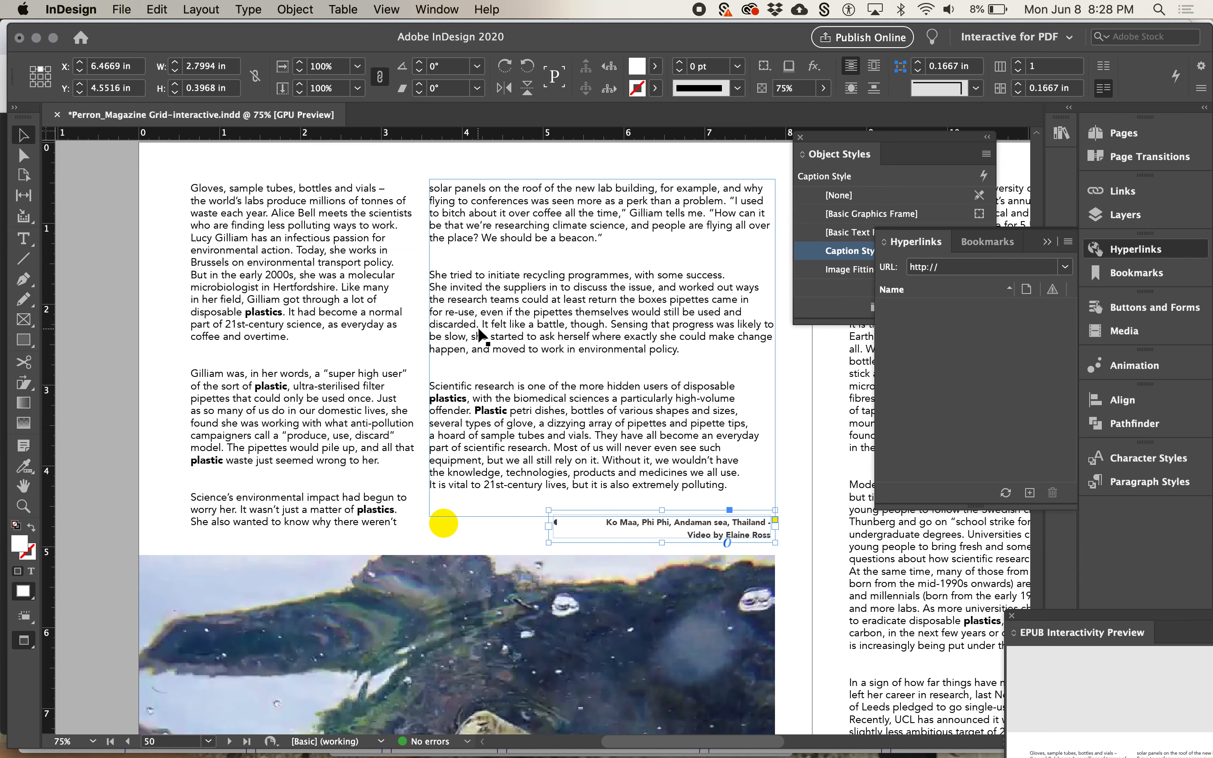
Look through the magazine article's spreads, from the yellow opening spread to page 53, for places suited to a hyperlink
{"action": "scroll", "coordinate": [478, 327], "scroll_direction": "up", "scroll_amount": 20}
{"action": "key", "text": "super+minus"}
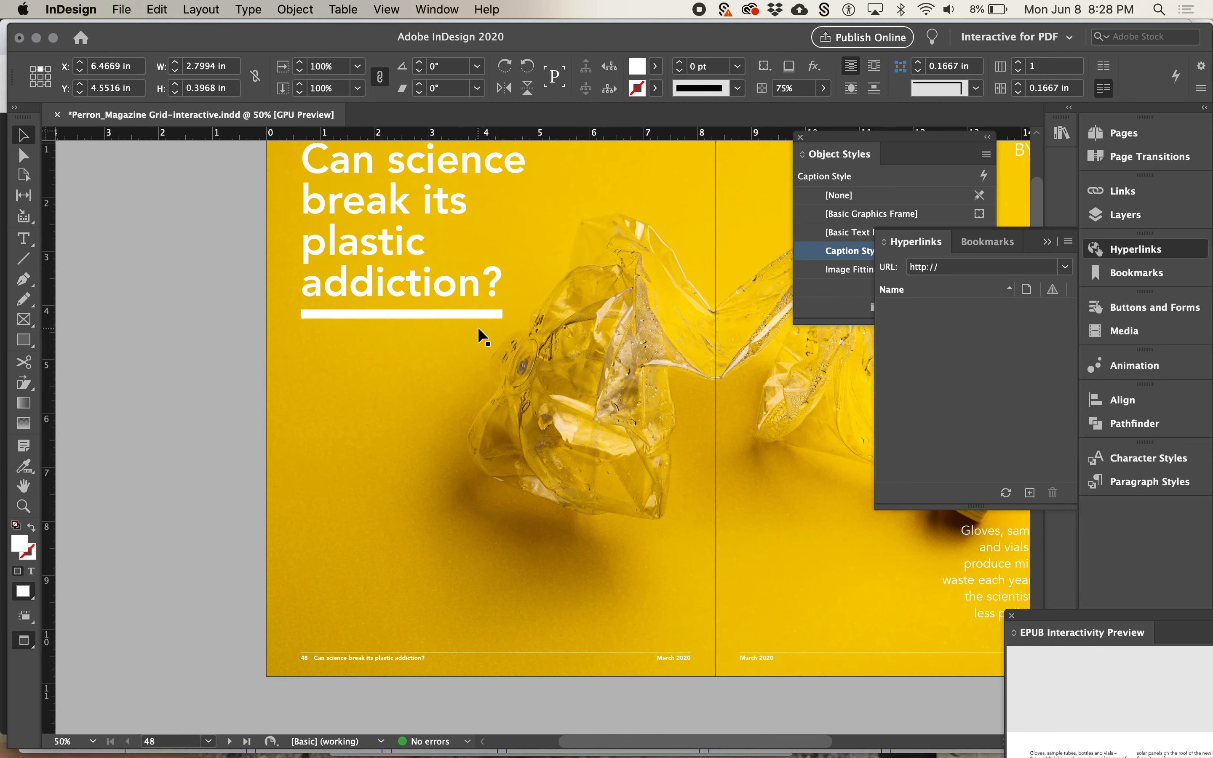
{"action": "scroll", "coordinate": [461, 506], "scroll_direction": "right", "scroll_amount": 2}
{"action": "scroll", "coordinate": [462, 507], "scroll_direction": "down", "scroll_amount": 10}
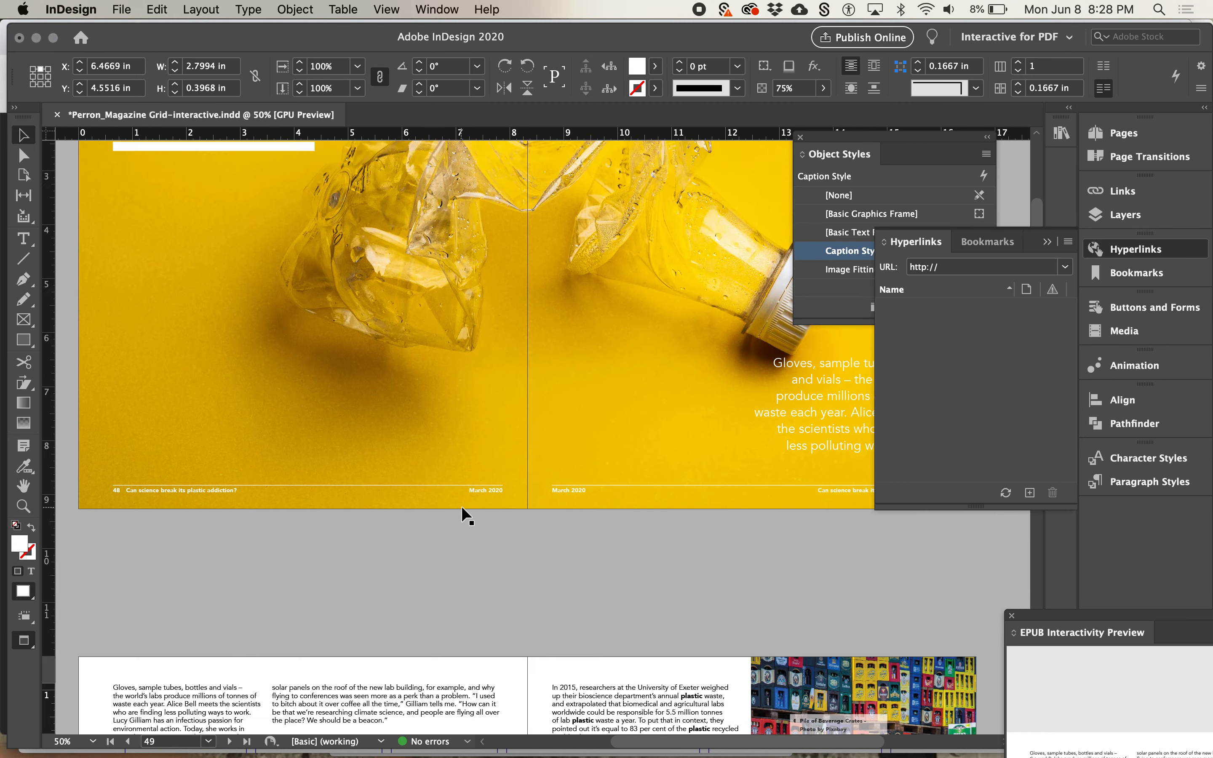
{"action": "scroll", "coordinate": [462, 506], "scroll_direction": "down", "scroll_amount": 10}
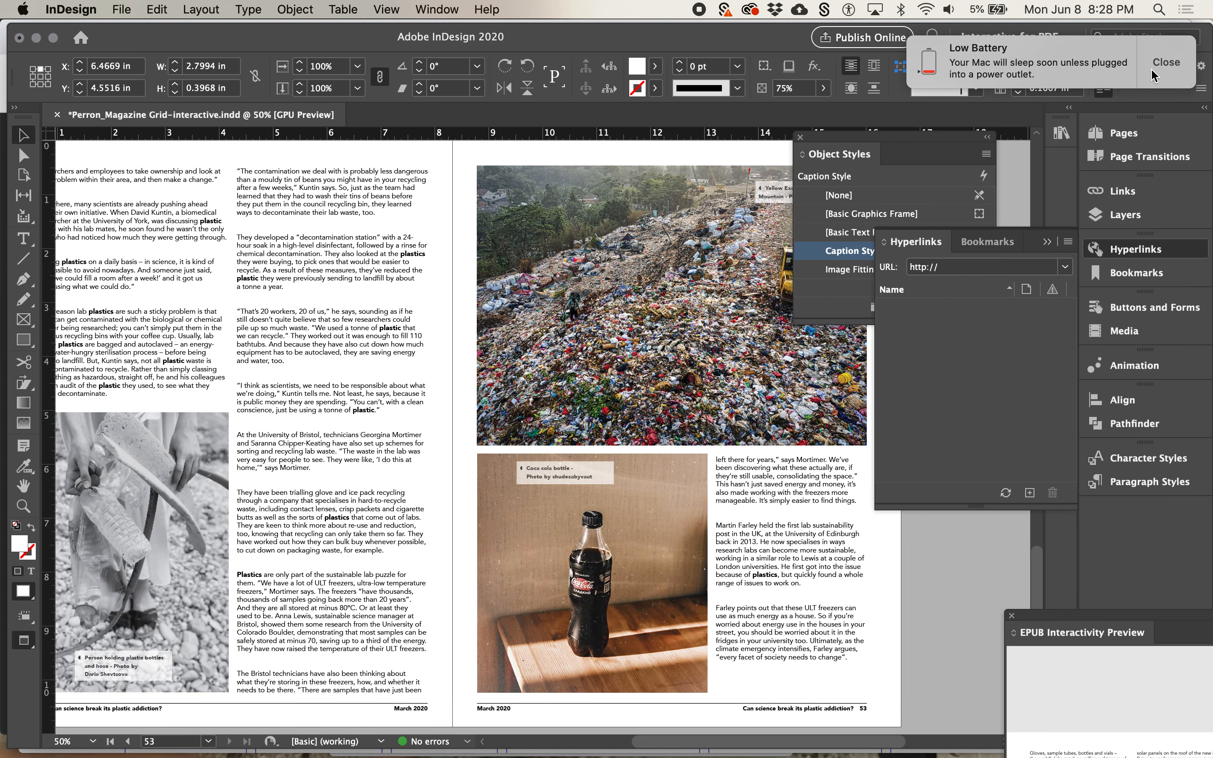
{"action": "left_click", "coordinate": [494, 588]}
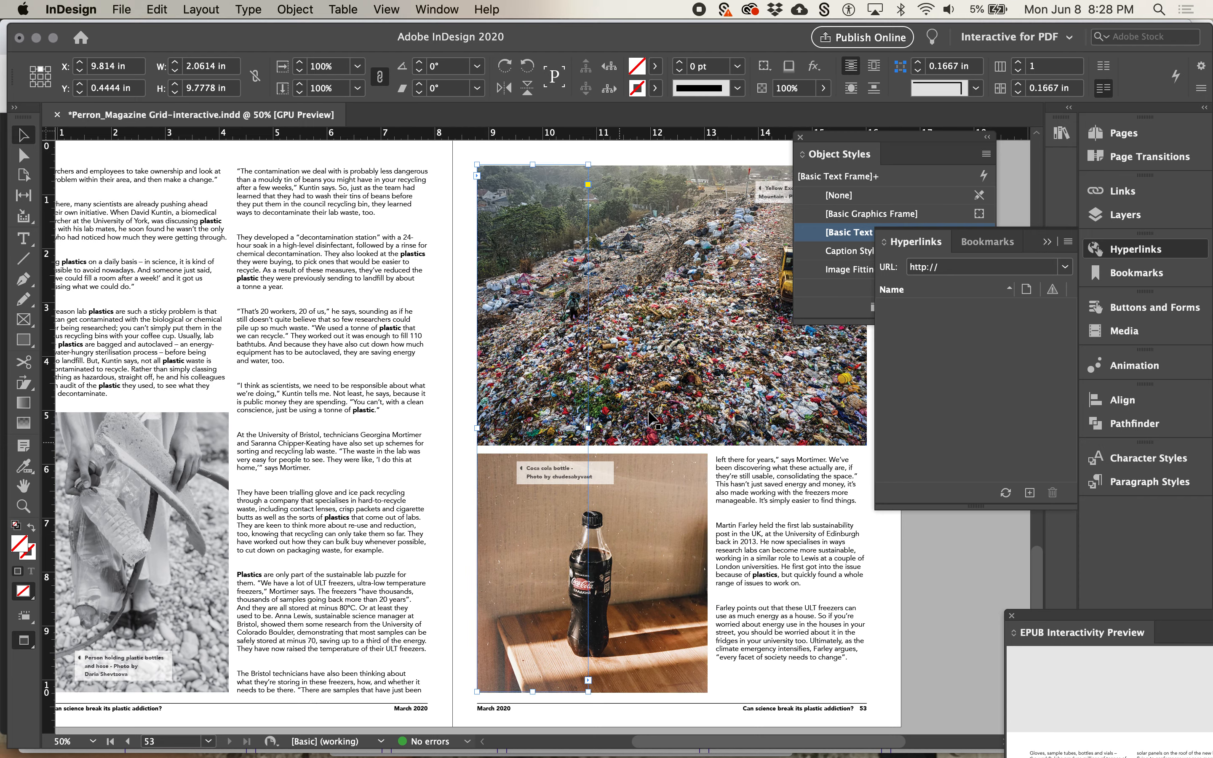
{"action": "scroll", "coordinate": [661, 402], "scroll_direction": "down", "scroll_amount": 2}
{"action": "scroll", "coordinate": [661, 403], "scroll_direction": "left", "scroll_amount": 1}
{"action": "scroll", "coordinate": [588, 565], "scroll_direction": "down", "scroll_amount": 1}
{"action": "scroll", "coordinate": [587, 564], "scroll_direction": "left", "scroll_amount": 1}
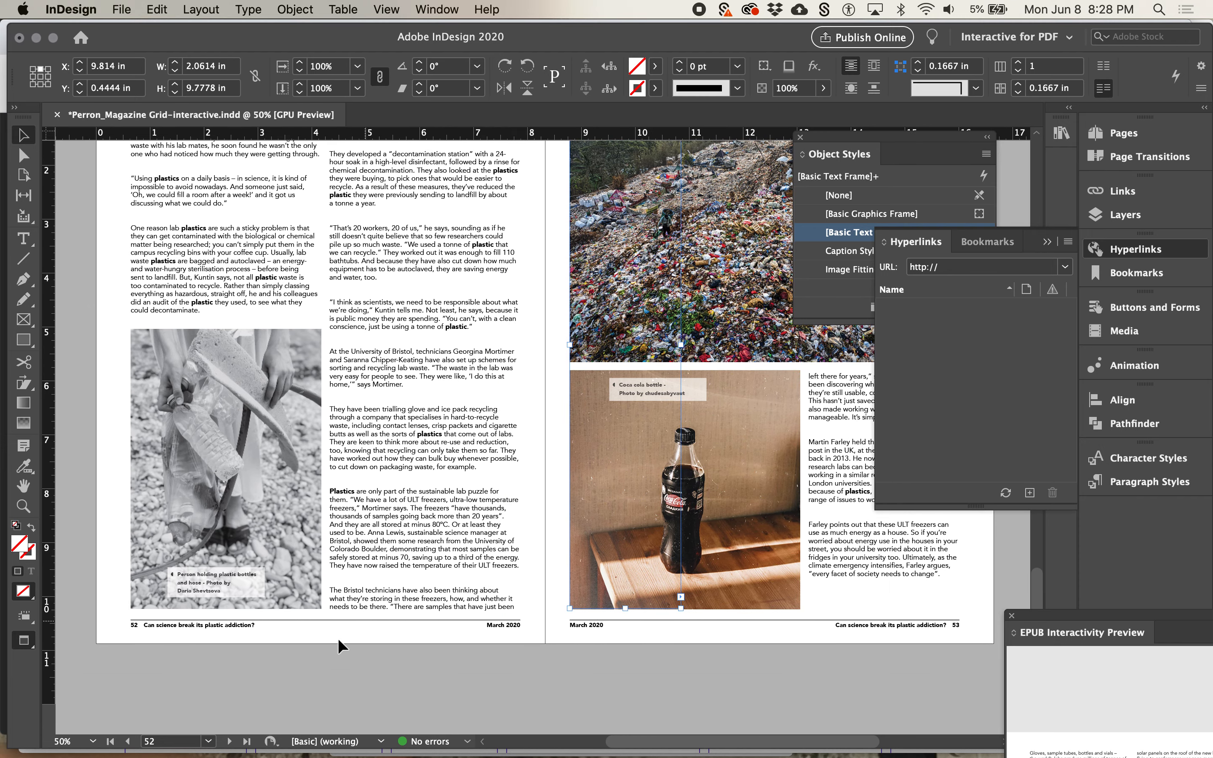
{"action": "scroll", "coordinate": [288, 607], "scroll_direction": "up", "scroll_amount": 10}
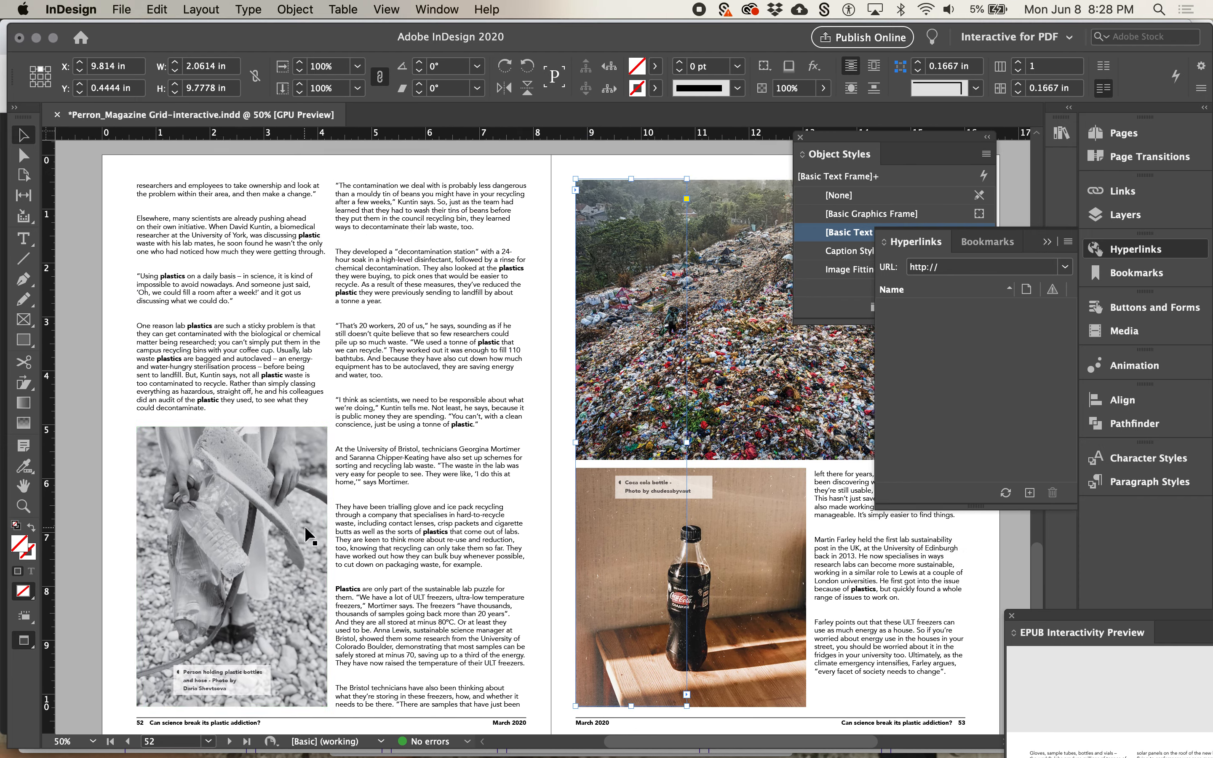
{"action": "scroll", "coordinate": [304, 526], "scroll_direction": "up", "scroll_amount": 5}
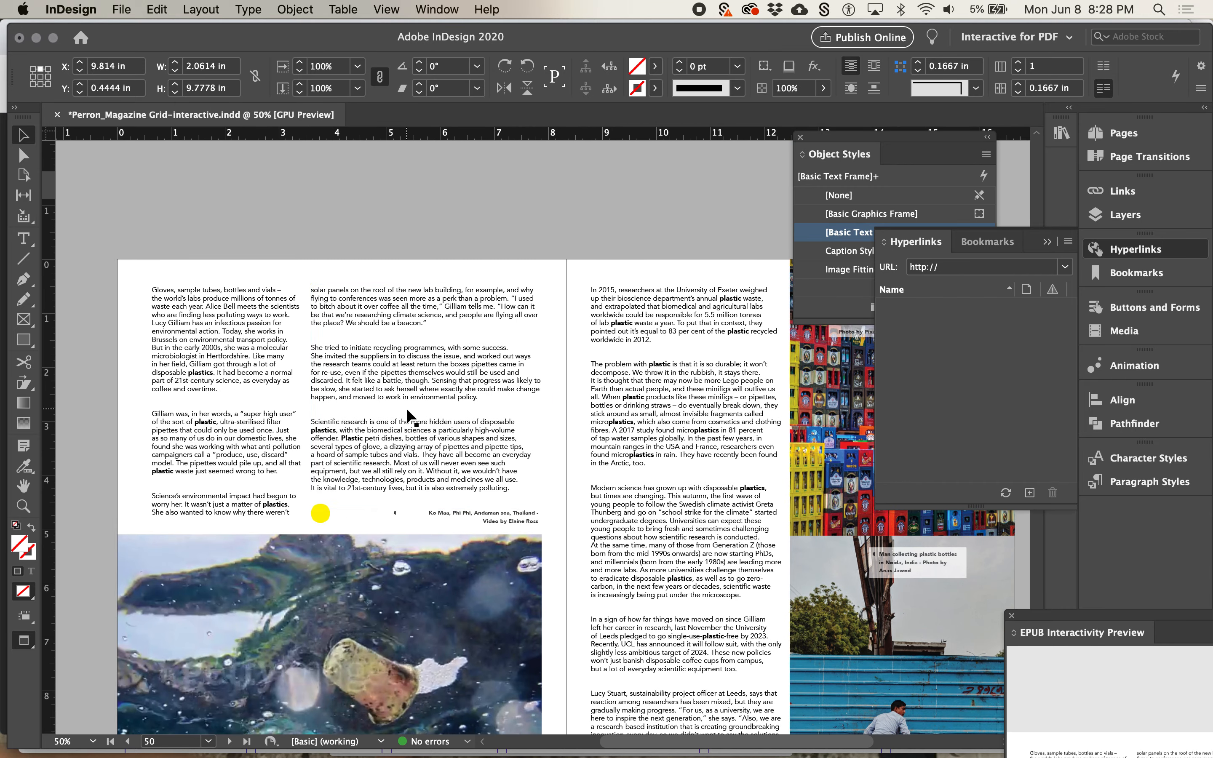
{"action": "scroll", "coordinate": [406, 408], "scroll_direction": "up", "scroll_amount": 4}
{"action": "scroll", "coordinate": [407, 412], "scroll_direction": "up", "scroll_amount": 8}
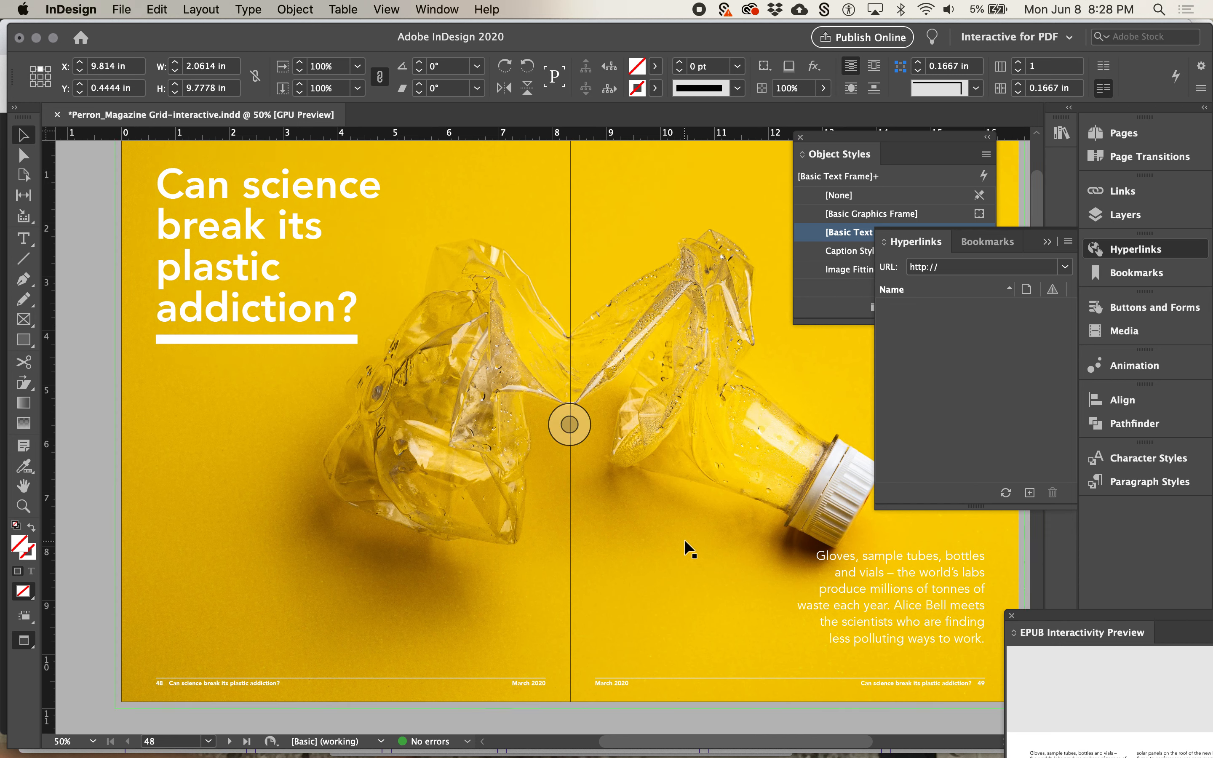
Start a new hyperlink on the "Can science break its plastic addiction?" title text frame on page 48
{"action": "left_click", "coordinate": [303, 347]}
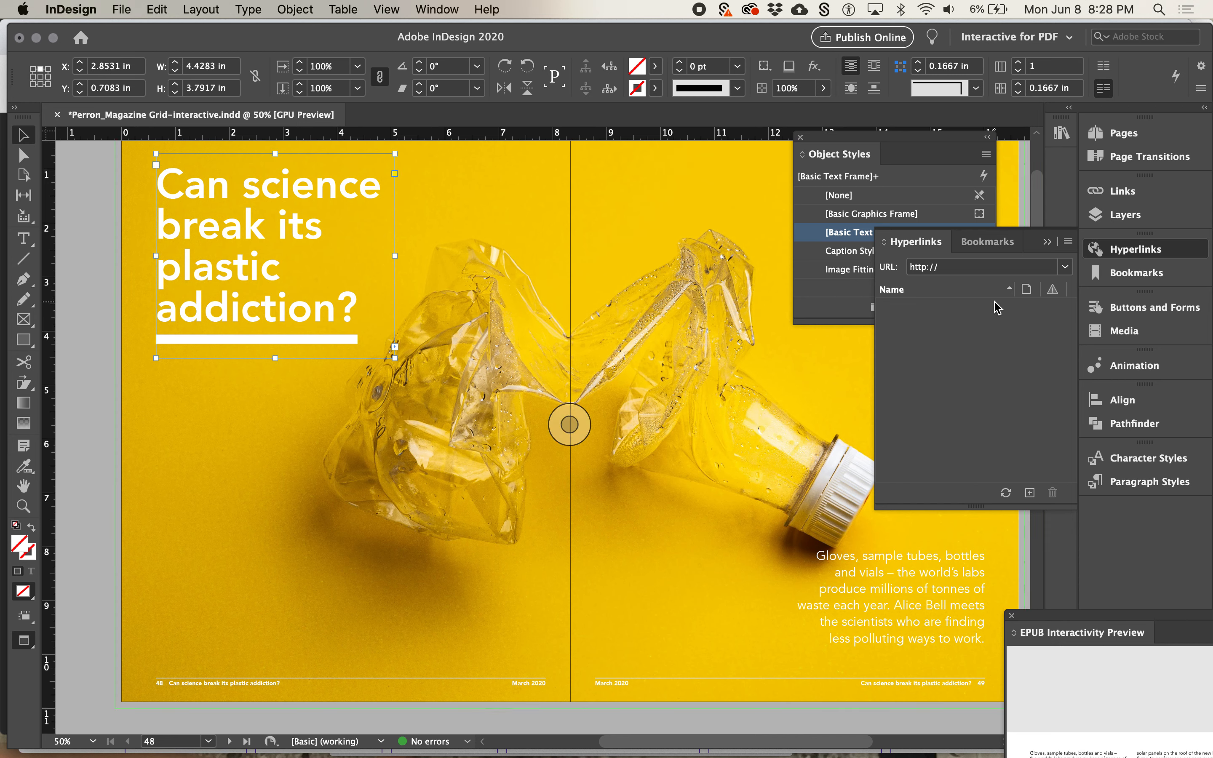
{"action": "left_click", "coordinate": [1069, 242]}
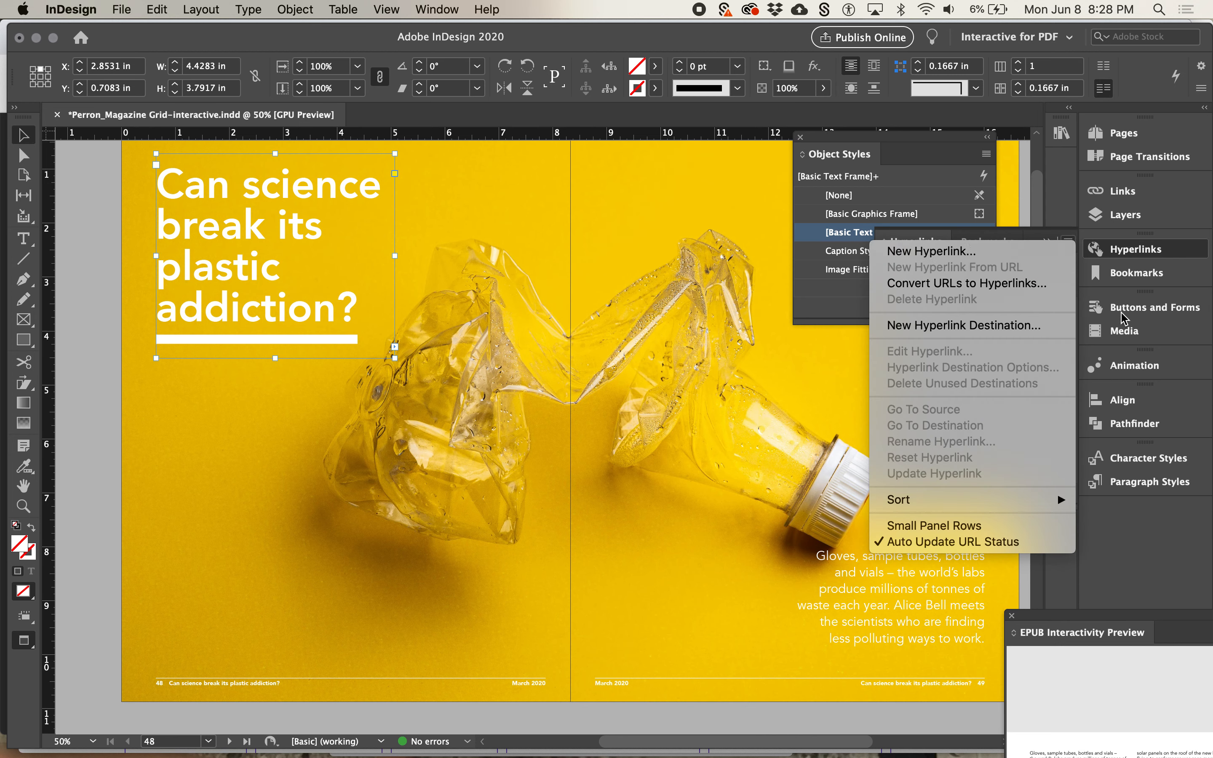
{"action": "left_click", "coordinate": [1162, 260]}
{"action": "left_click", "coordinate": [1069, 243]}
{"action": "left_click", "coordinate": [1046, 257]}
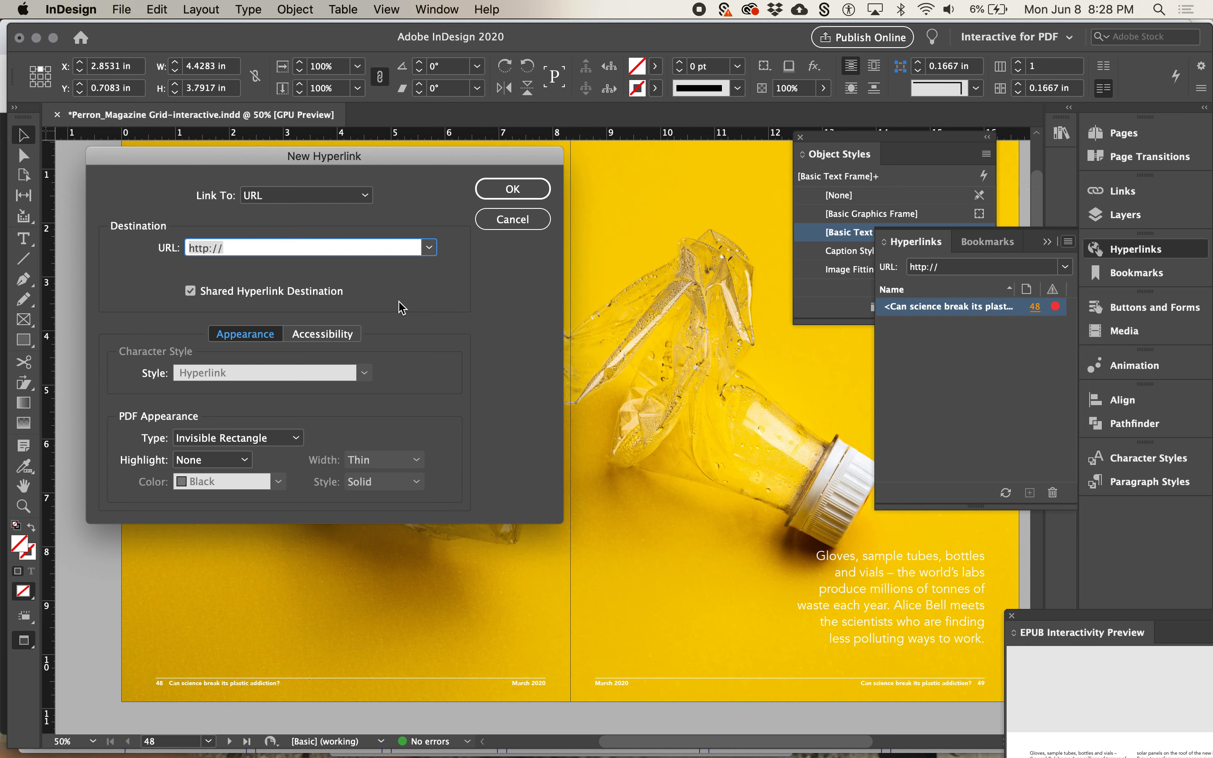
Switch to Chrome, search for "plastic free july" in a new window, open plasticfreejuly.org and copy its address
{"action": "key", "text": "super+Tab"}
{"action": "key", "text": "super+Tab"}
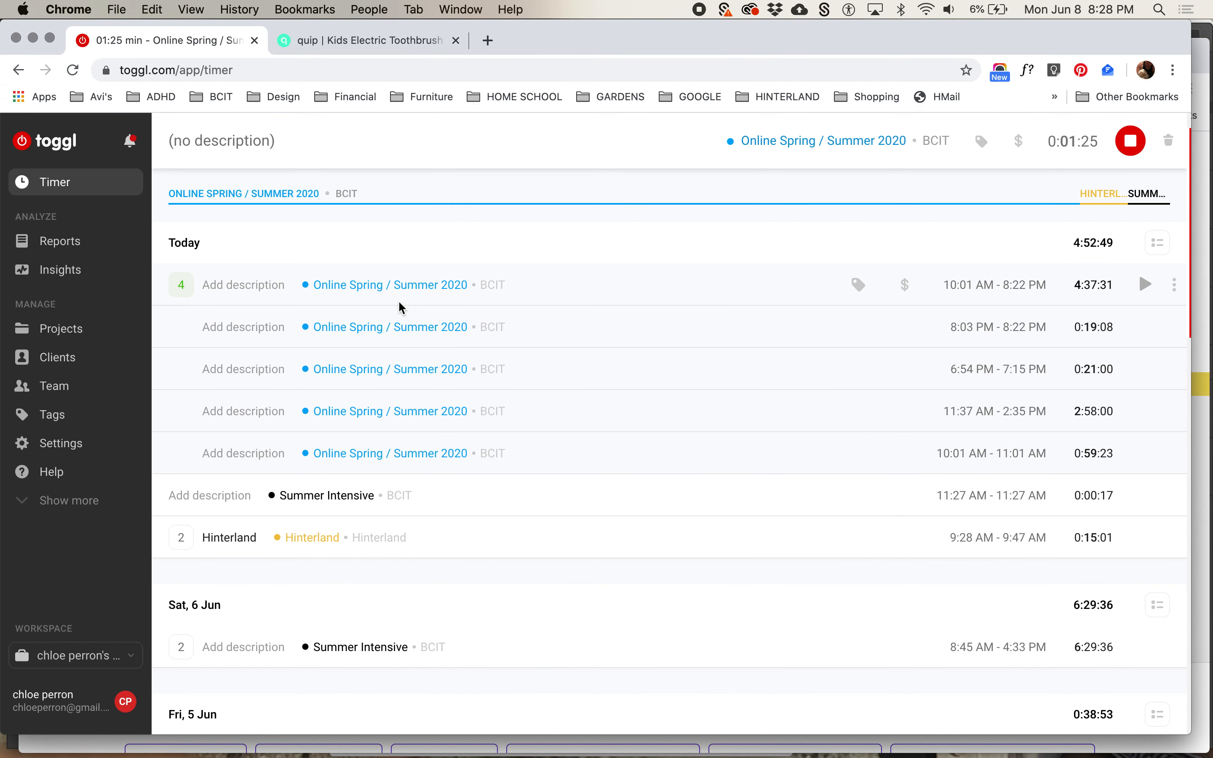
{"action": "key", "text": "super+n"}
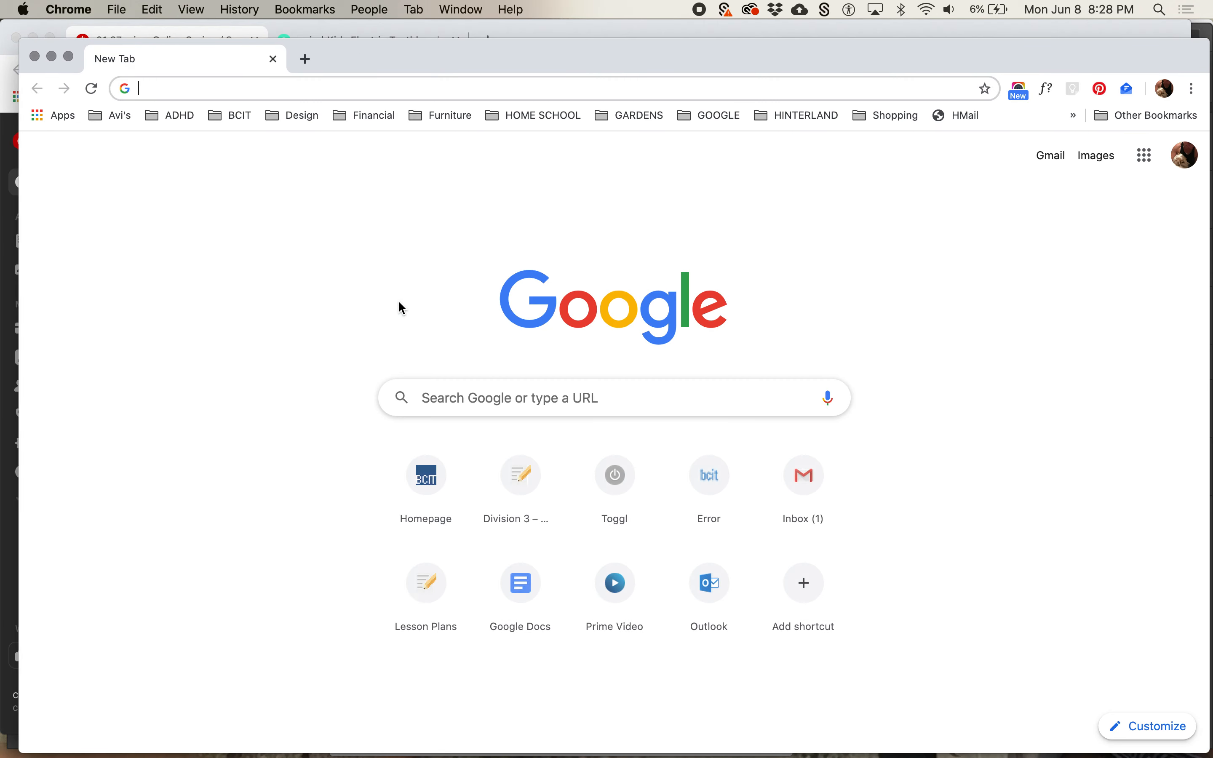
{"action": "type", "text": "plast"}
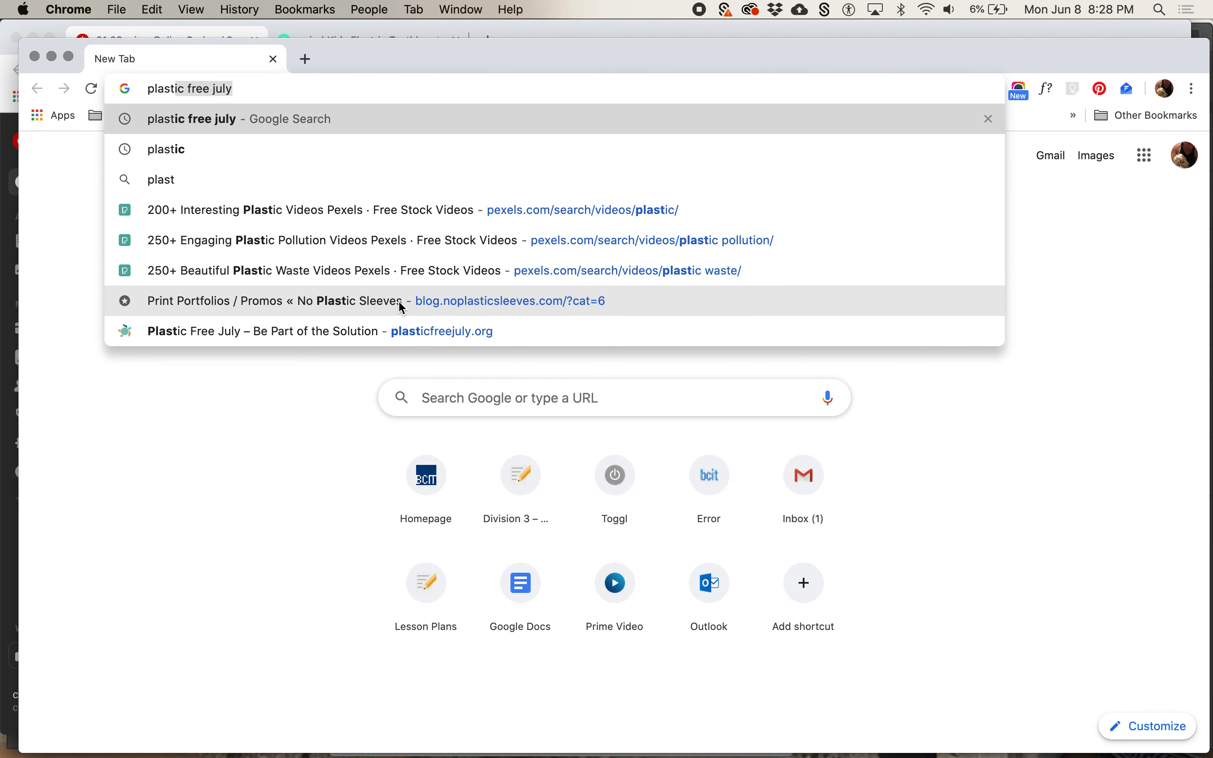
{"action": "key", "text": "Return"}
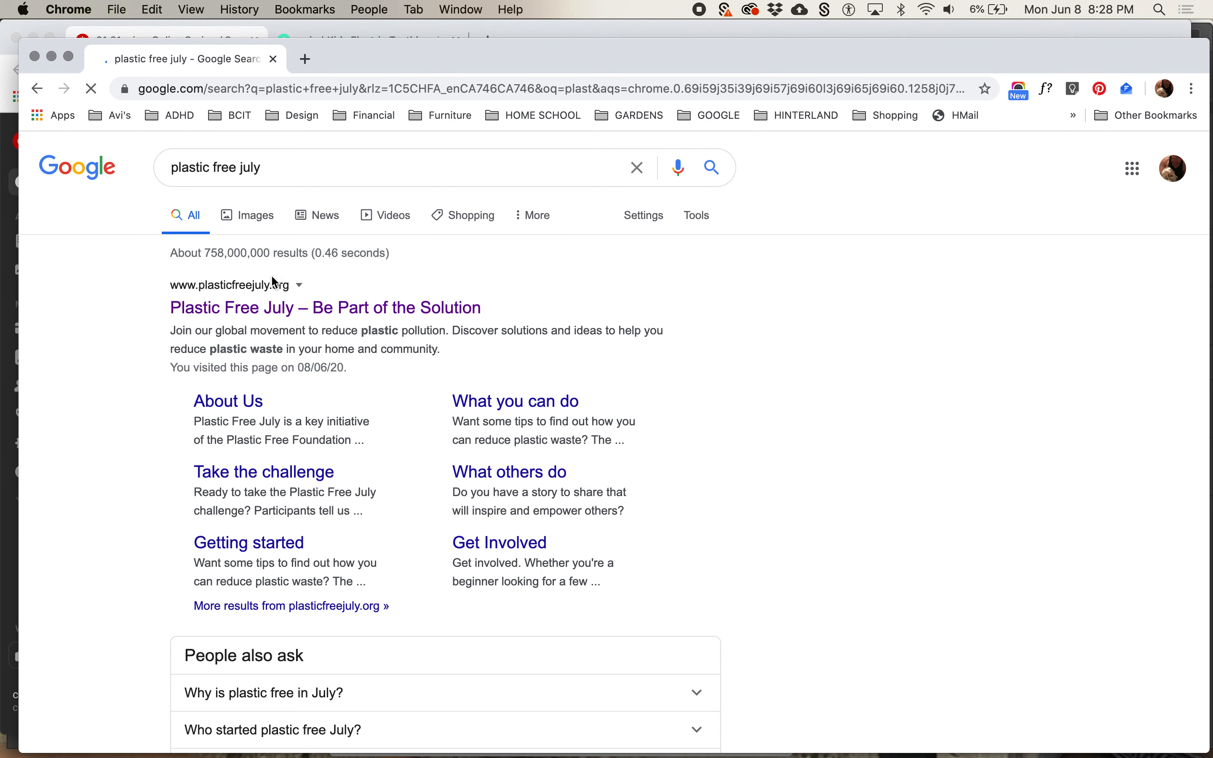
{"action": "left_click", "coordinate": [265, 309]}
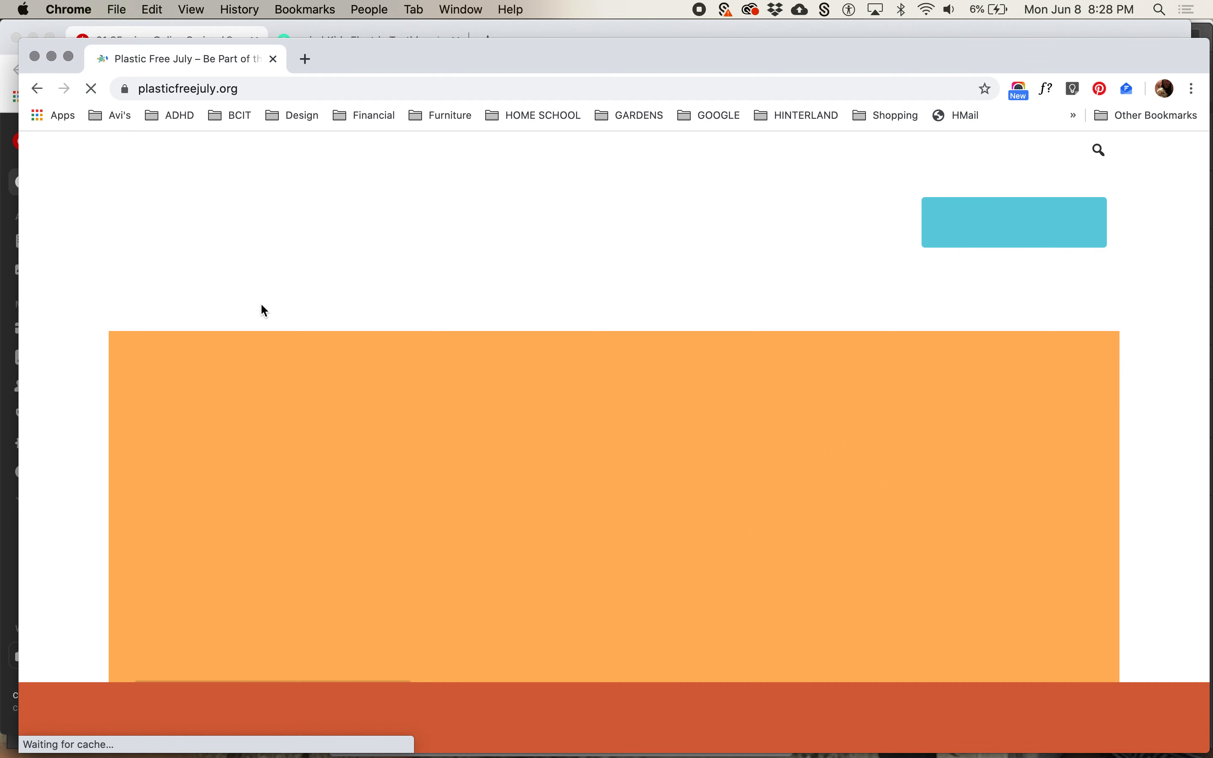
{"action": "left_click", "coordinate": [188, 89]}
{"action": "key", "text": "super+c"}
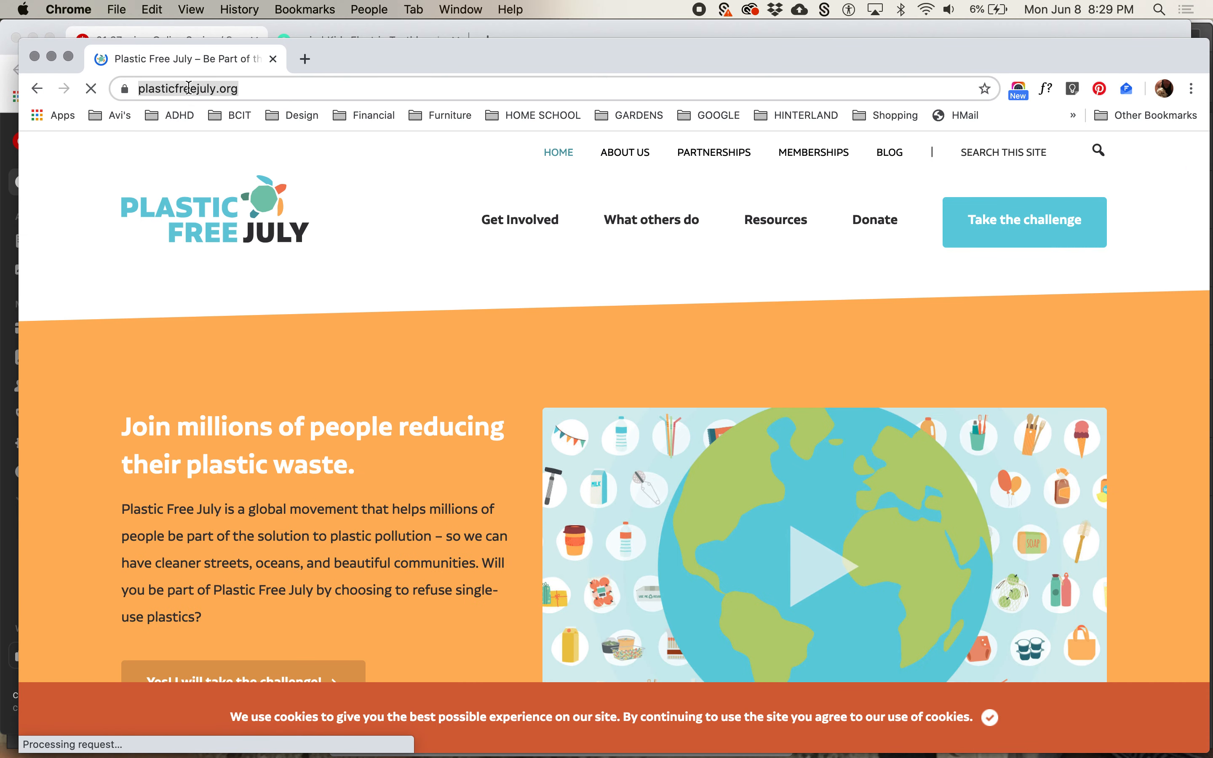
{"action": "key", "text": "super+Tab"}
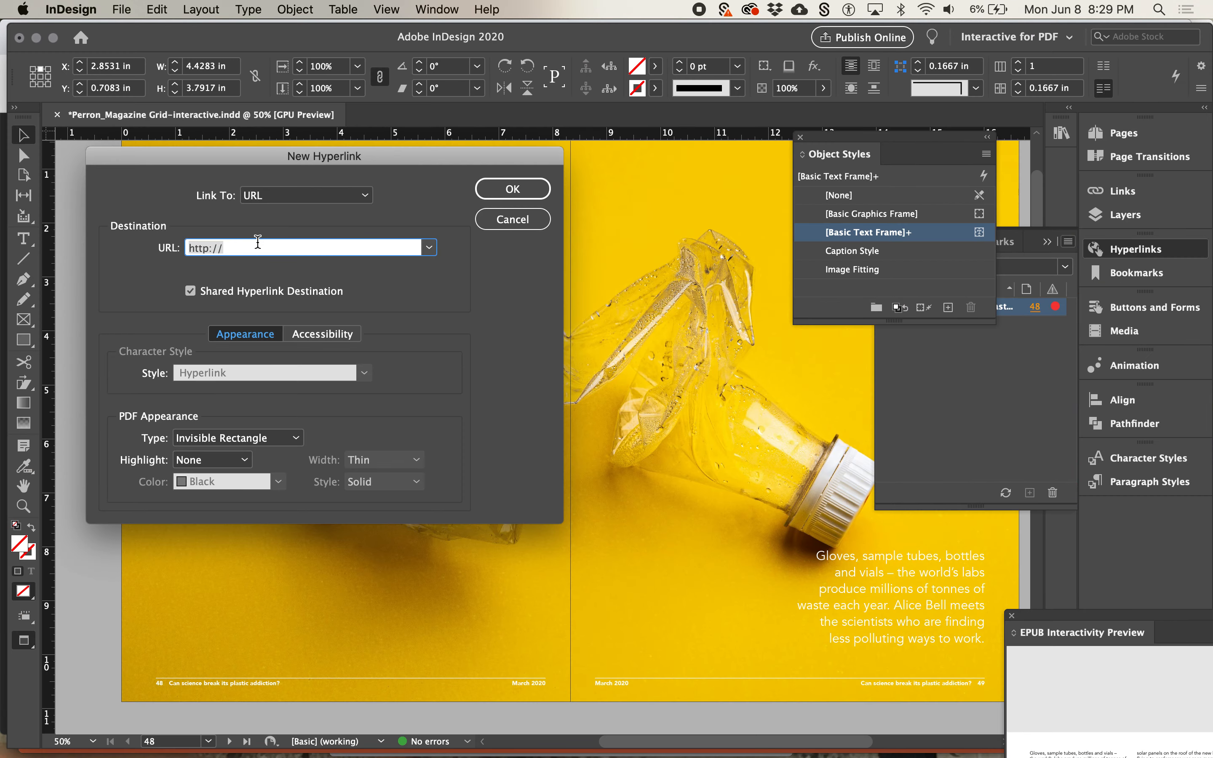
{"action": "key", "text": "super+v"}
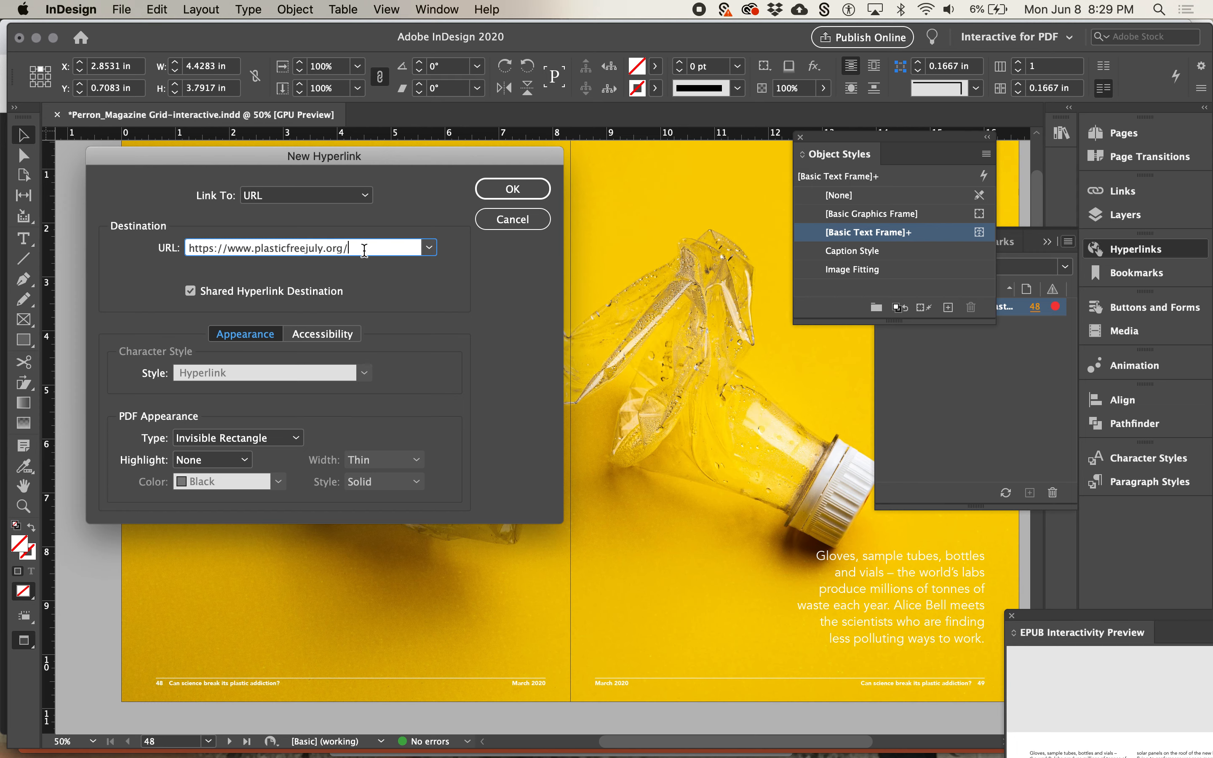
{"action": "left_click", "coordinate": [323, 335]}
{"action": "left_click", "coordinate": [277, 341]}
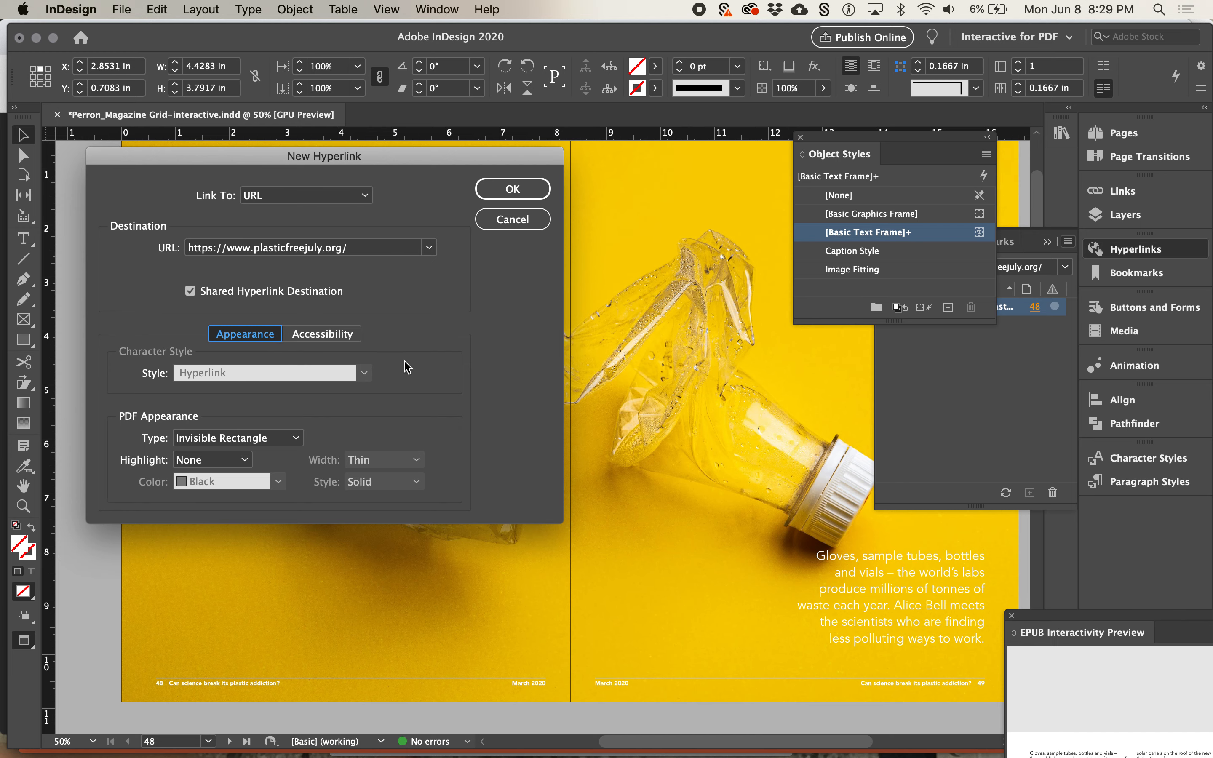
{"action": "left_click", "coordinate": [515, 190]}
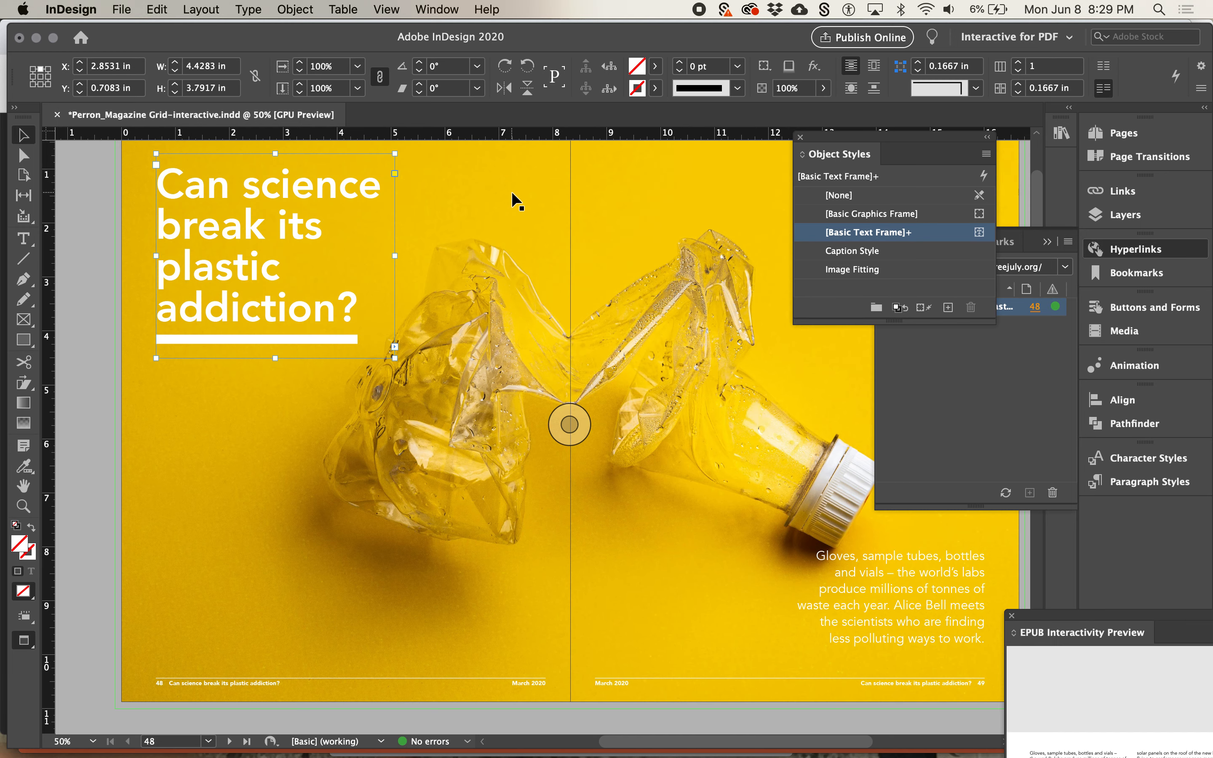
{"action": "left_click", "coordinate": [939, 396]}
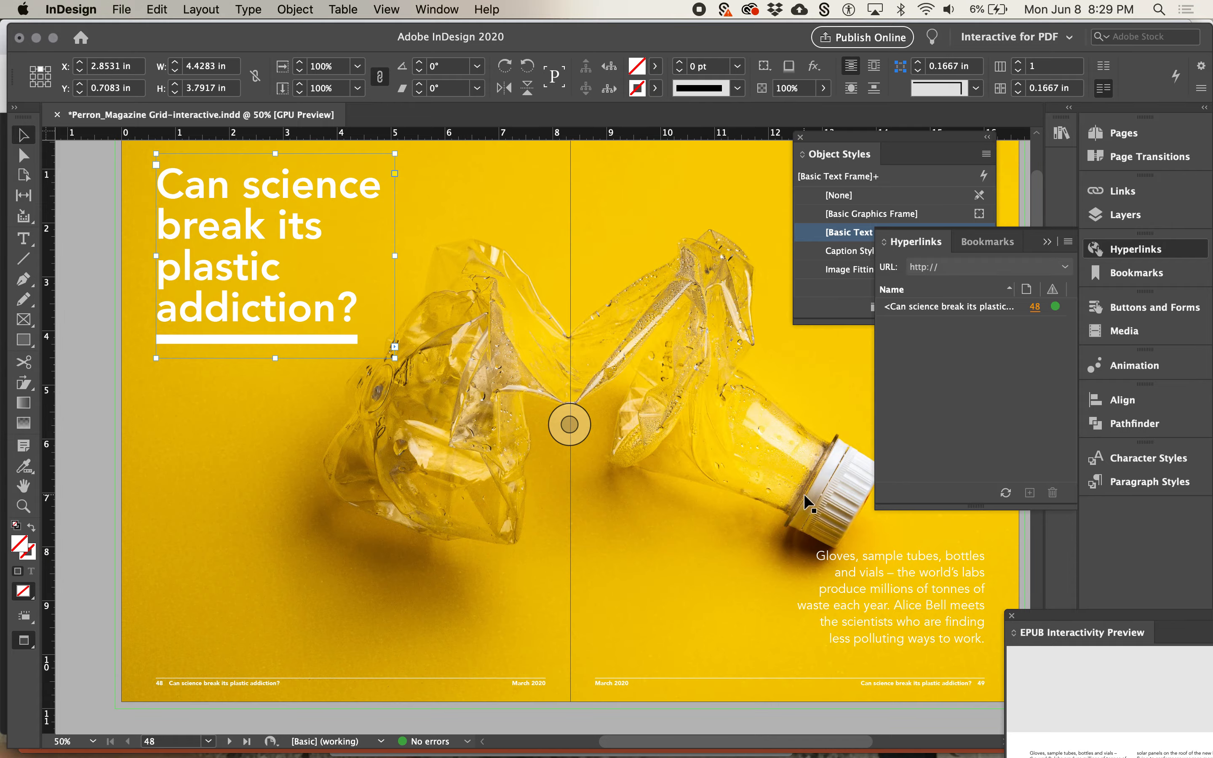
Add the line "Find out more at Plastic Free July" as a new paragraph after the last paragraph on page 53
{"action": "scroll", "coordinate": [697, 548], "scroll_direction": "down", "scroll_amount": 20}
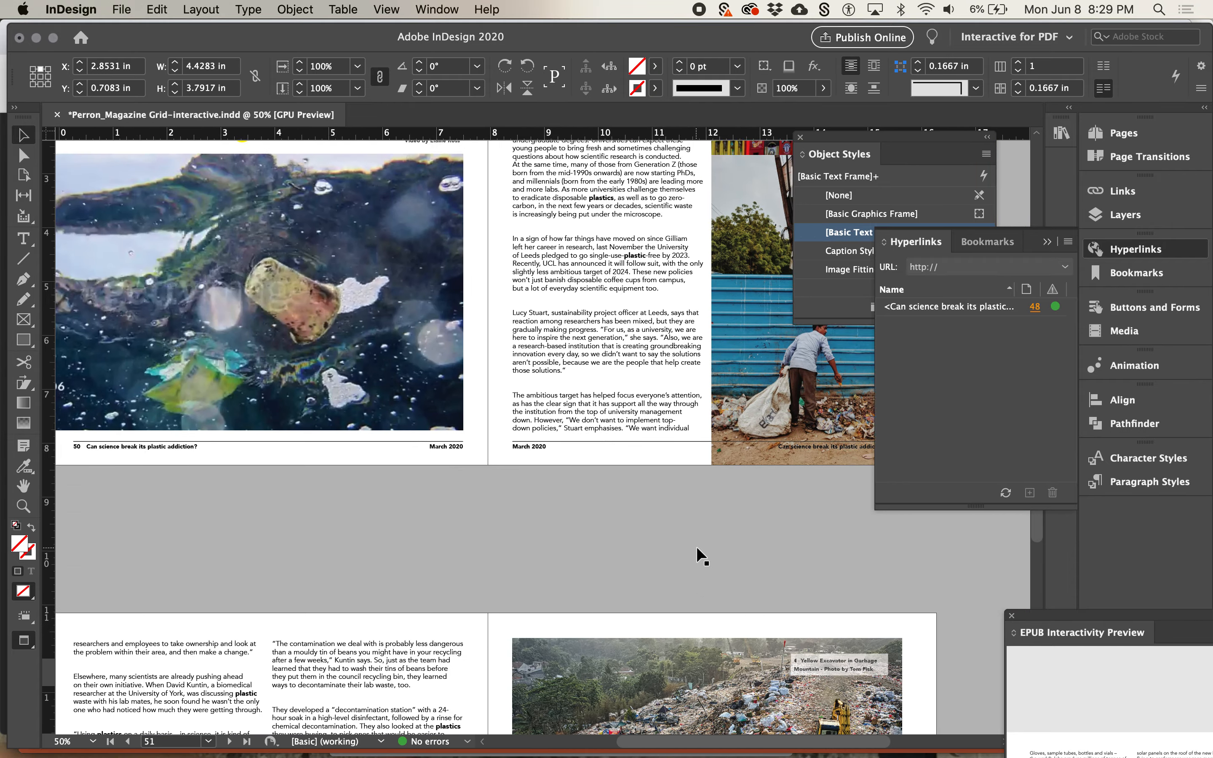
{"action": "scroll", "coordinate": [698, 549], "scroll_direction": "down", "scroll_amount": 10}
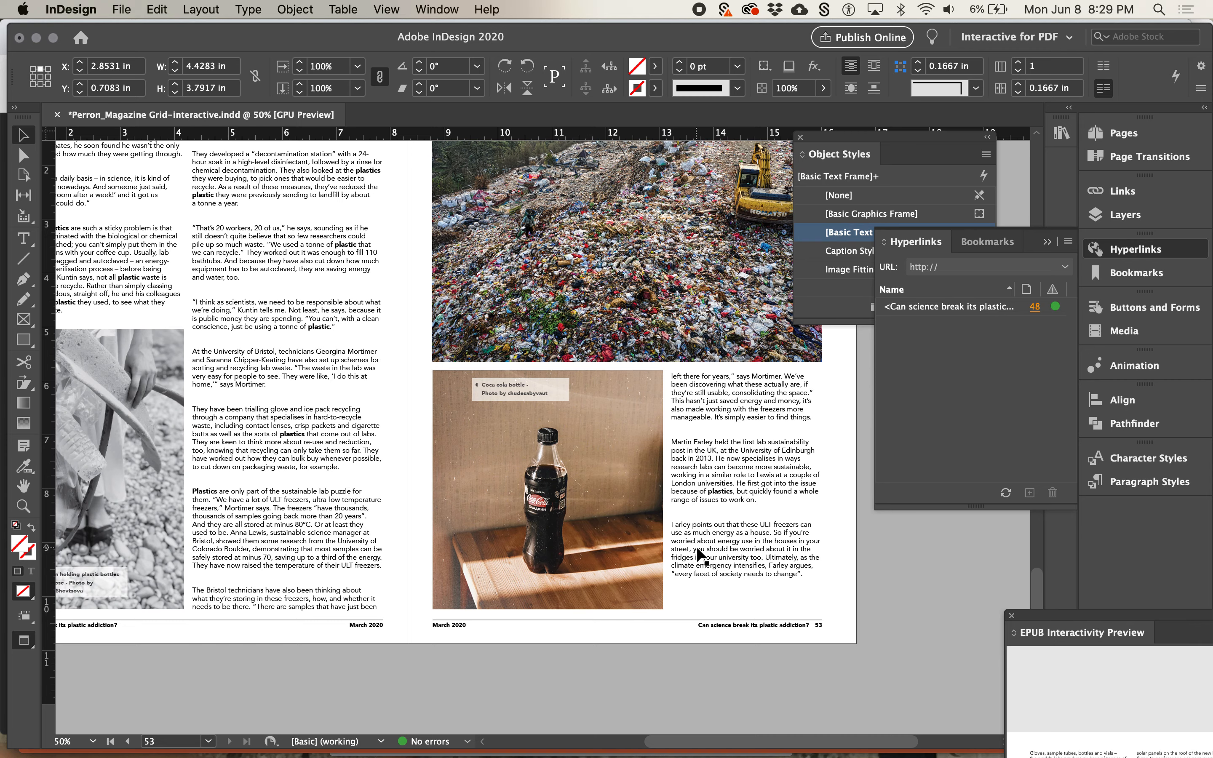
{"action": "key", "text": "super+equal"}
{"action": "left_click", "coordinate": [730, 580]}
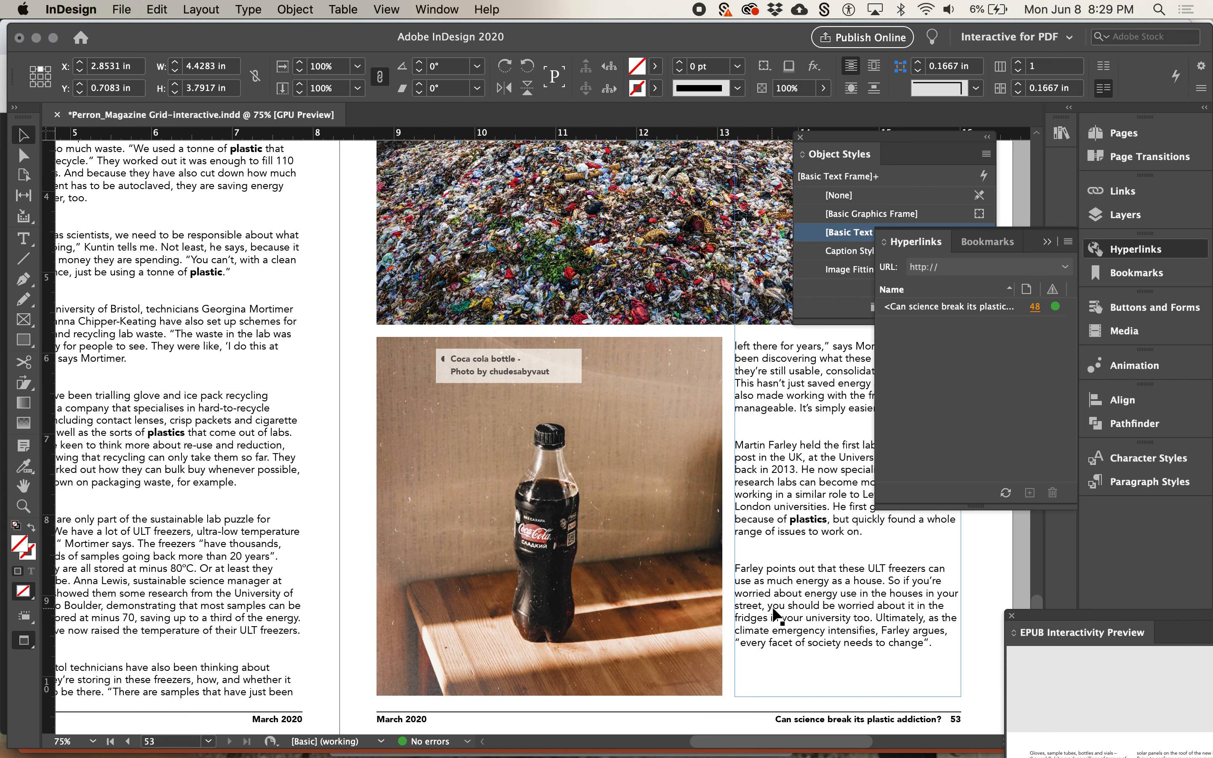
{"action": "double_click", "coordinate": [939, 644]}
{"action": "key", "text": "Return"}
{"action": "type", "text": "Find"}
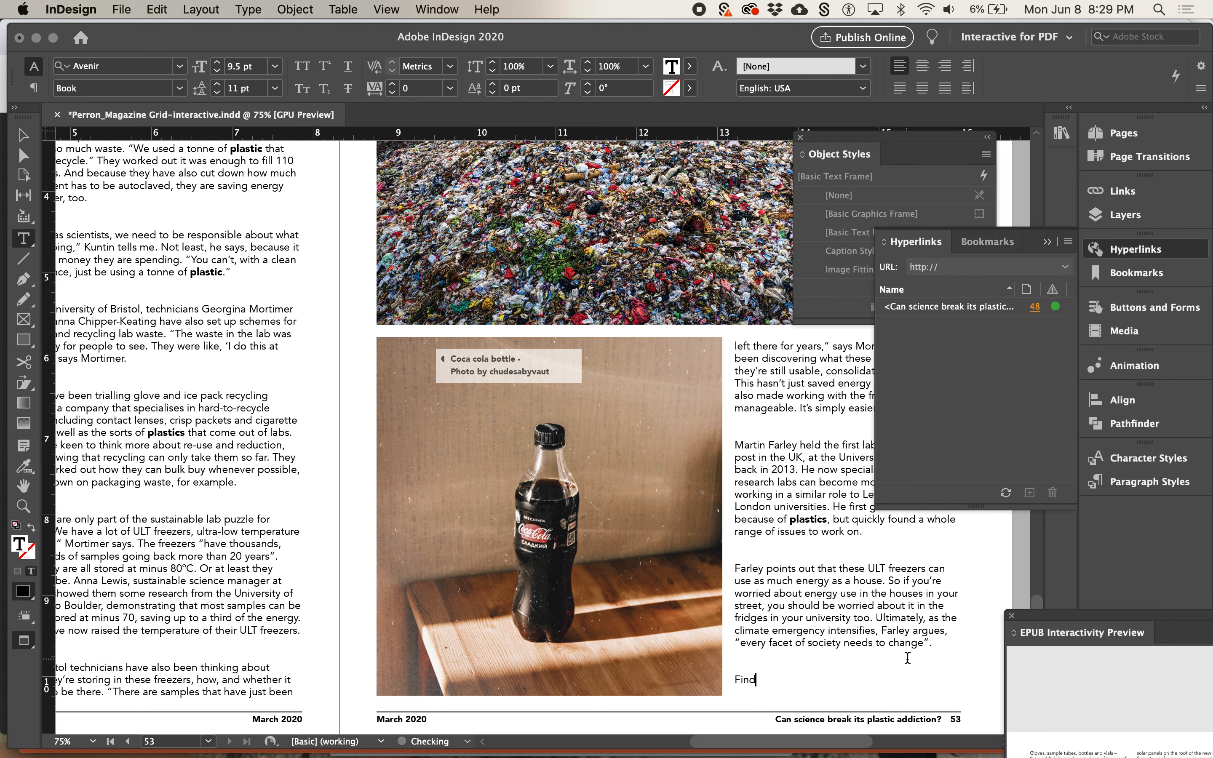
{"action": "type", "text": " ou"}
{"action": "type", "text": "t omr"}
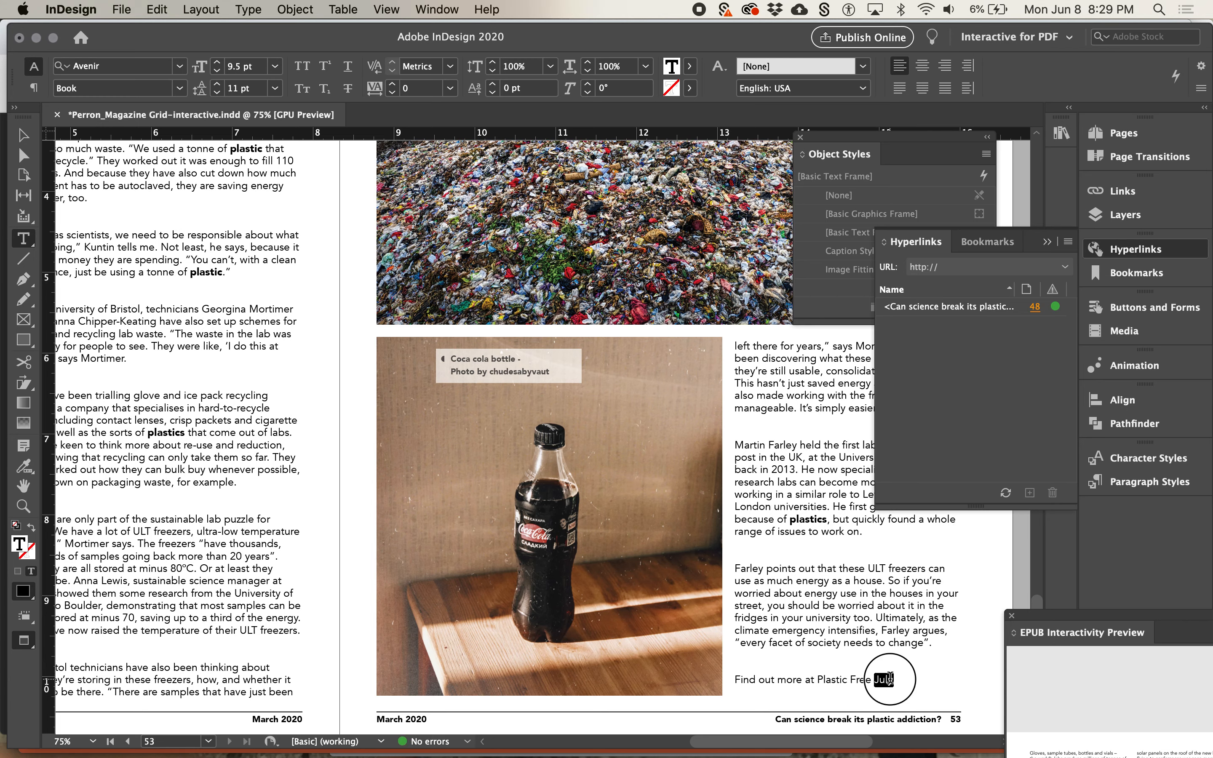
Try the Title Page Copy style on the "Find out more at Plastic Free July" line, and settle on [Basic Paragraph]
{"action": "left_click", "coordinate": [890, 679]}
{"action": "triple_click", "coordinate": [890, 680]}
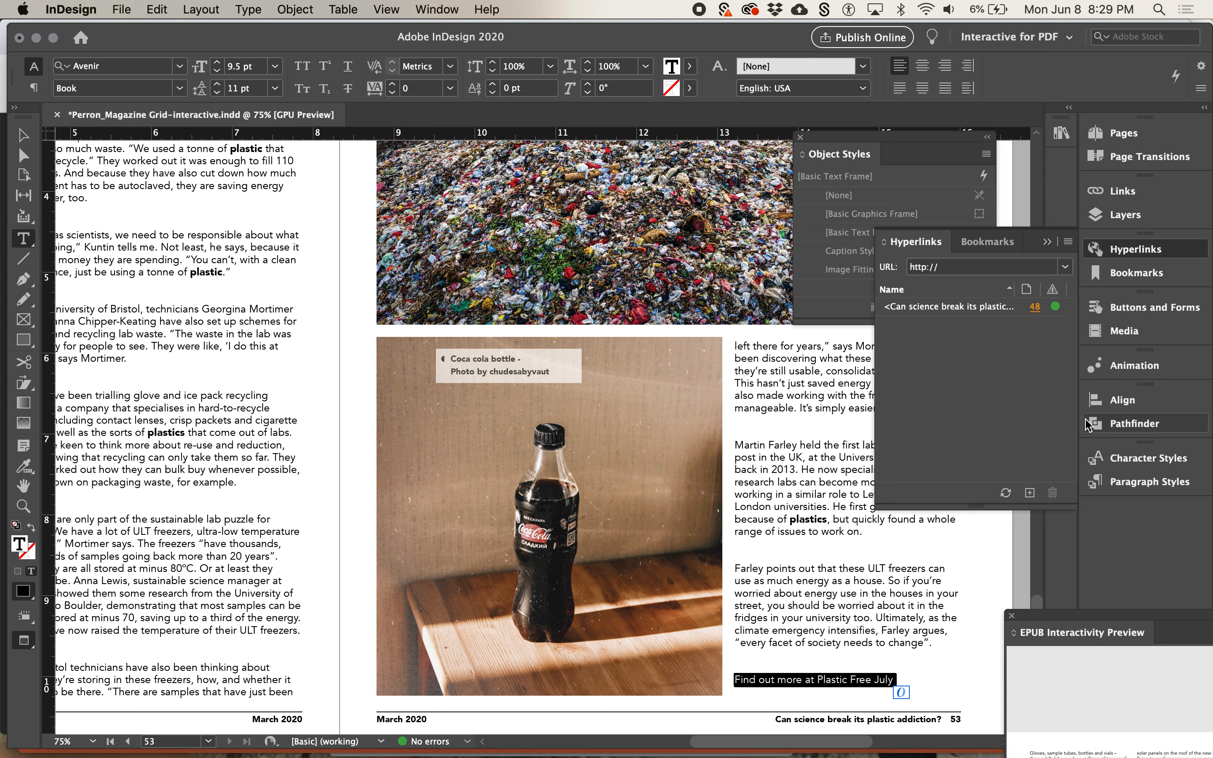
{"action": "left_click", "coordinate": [1136, 483]}
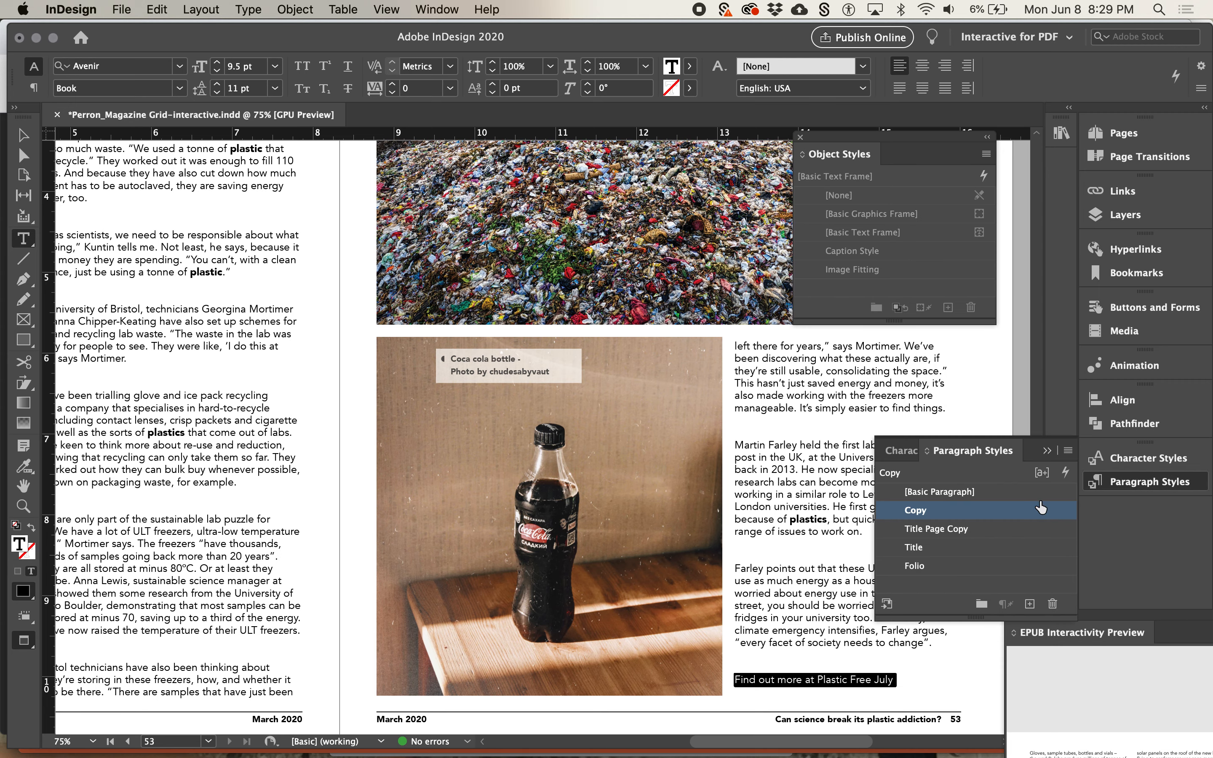
{"action": "left_click", "coordinate": [1009, 530]}
{"action": "left_click", "coordinate": [1119, 474]}
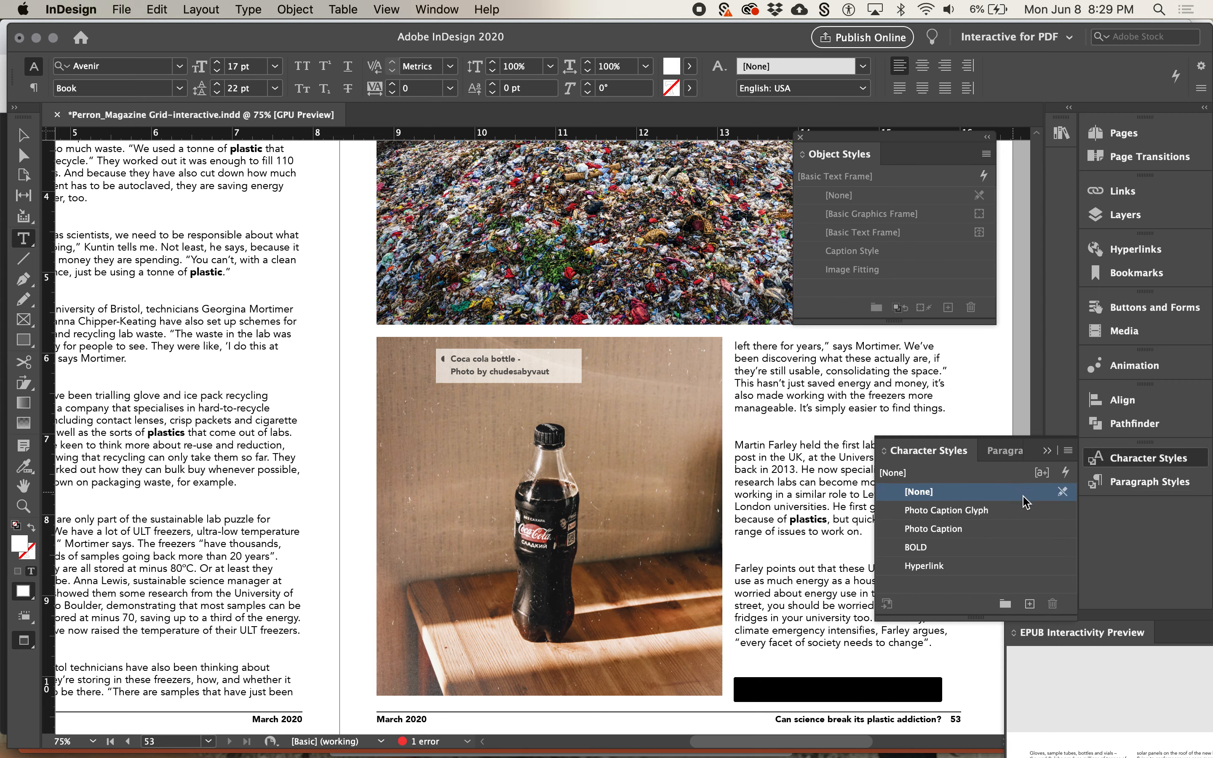
{"action": "left_click", "coordinate": [1128, 490]}
{"action": "left_click", "coordinate": [973, 494]}
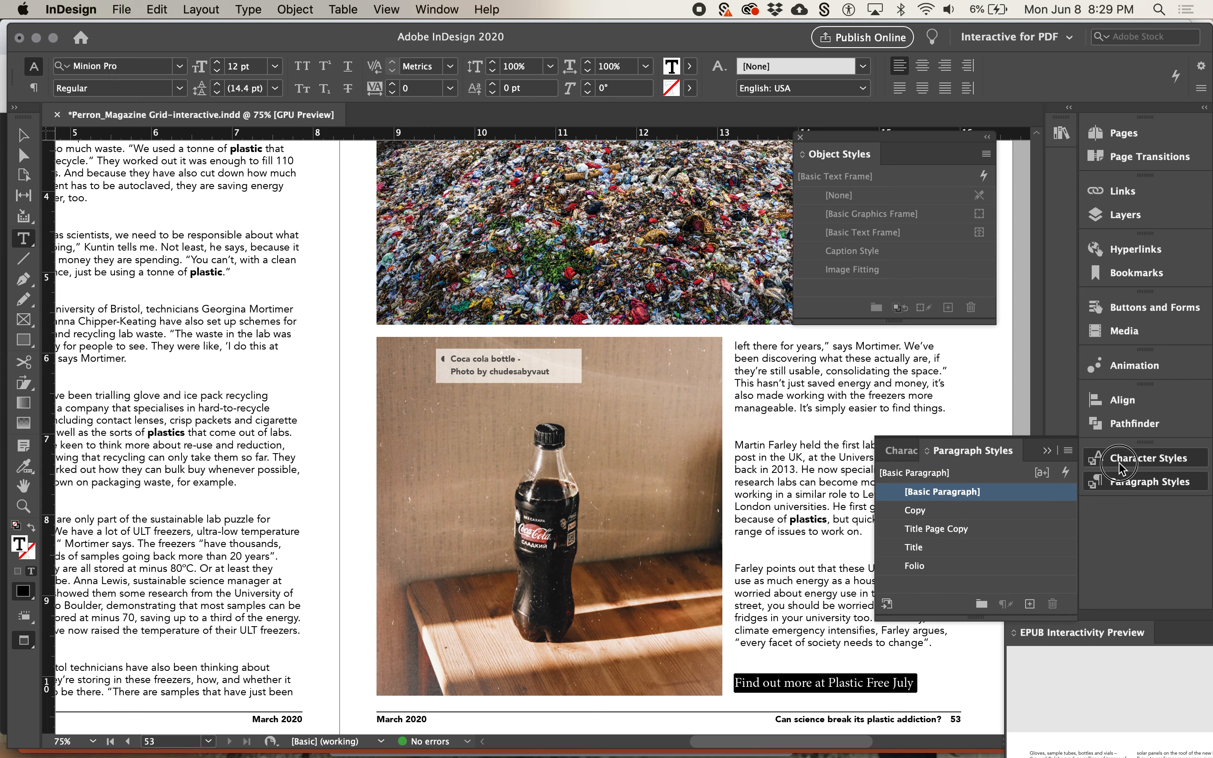
Try the photo caption character styles on the "Find out more" line, apply BOLD instead, and reselect the whole line
{"action": "left_click", "coordinate": [1123, 474]}
{"action": "left_click", "coordinate": [971, 514]}
{"action": "left_click", "coordinate": [965, 529]}
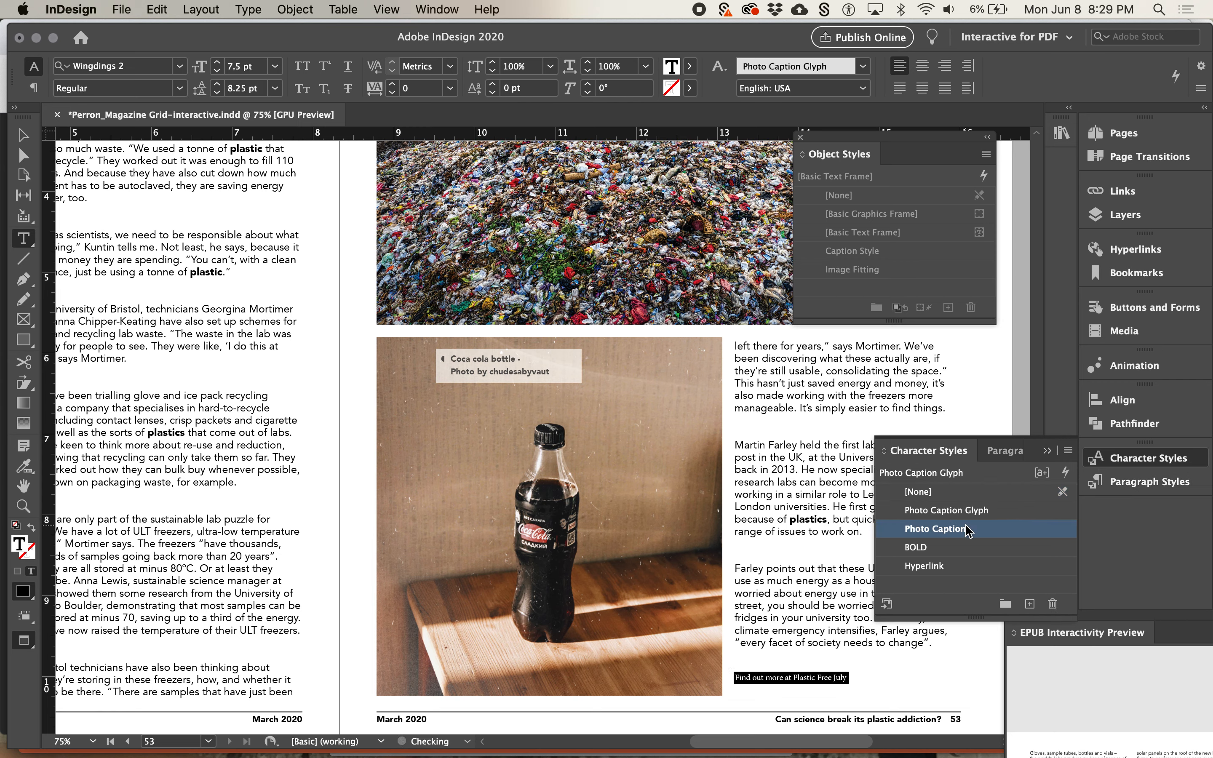
{"action": "left_click", "coordinate": [960, 531]}
{"action": "left_click", "coordinate": [959, 547]}
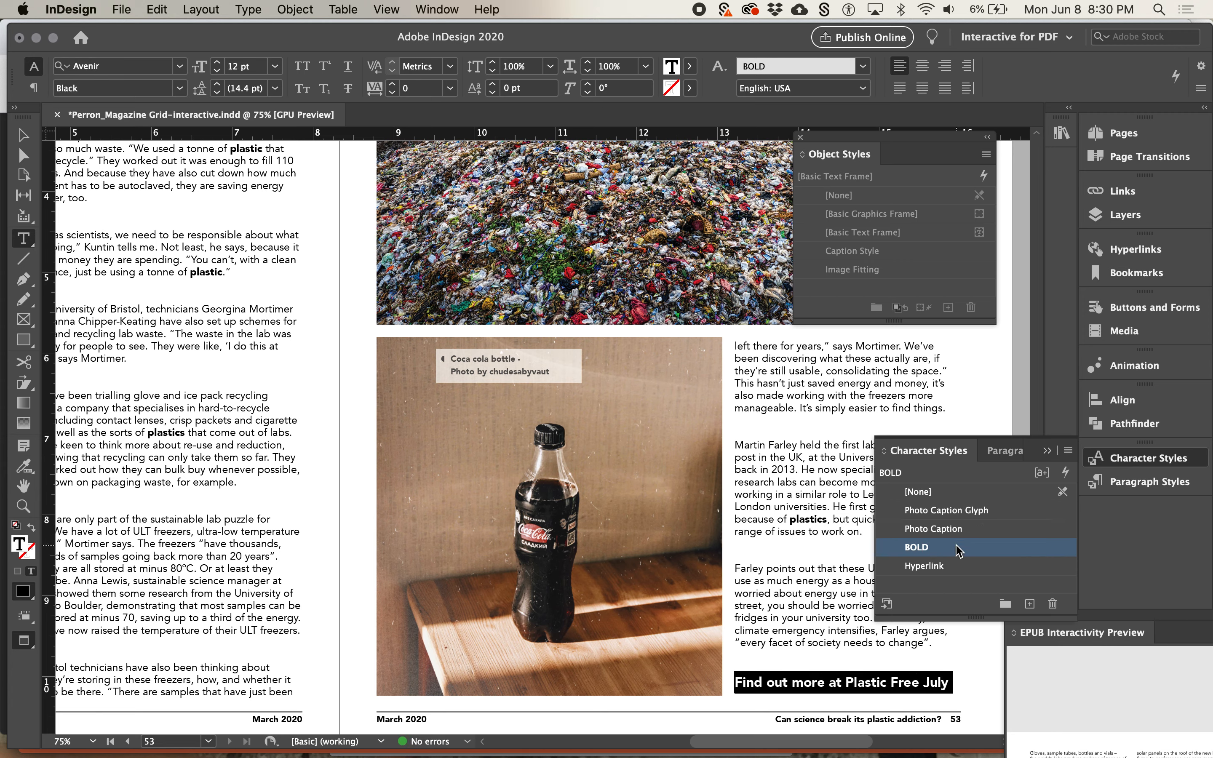
{"action": "left_click", "coordinate": [799, 640], "text": "super"}
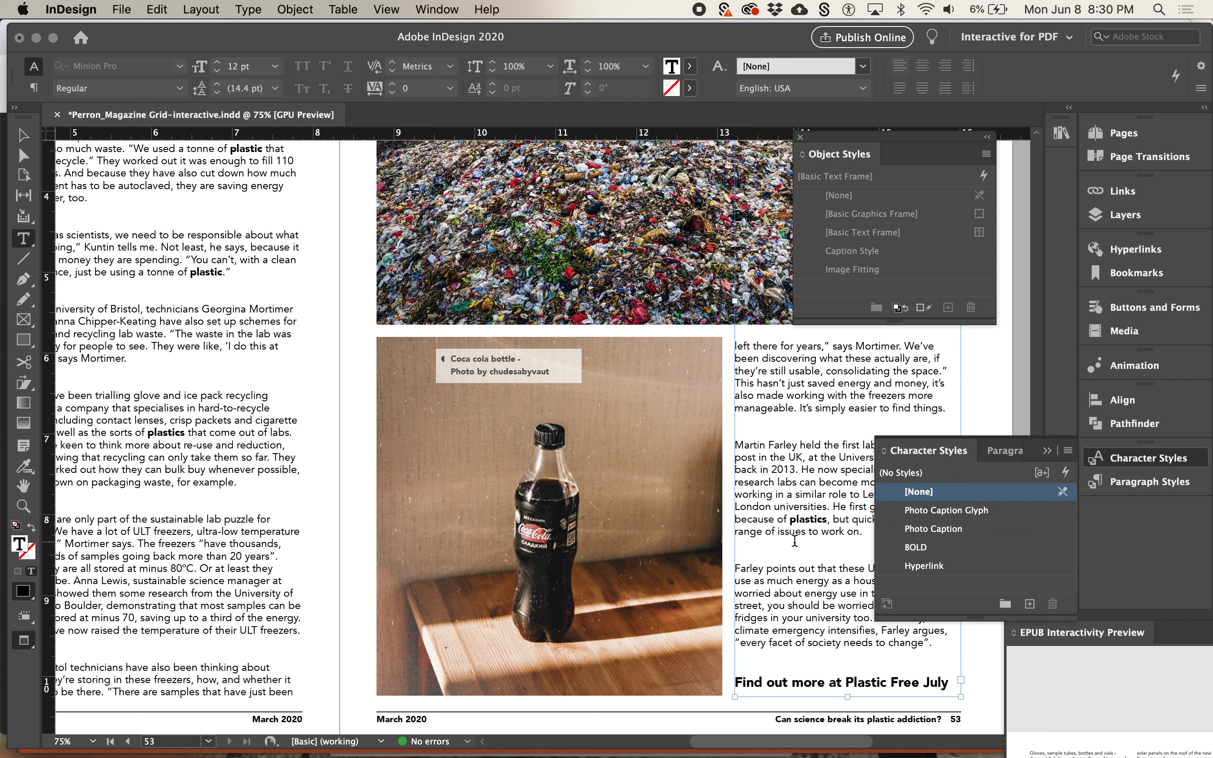
{"action": "triple_click", "coordinate": [794, 685]}
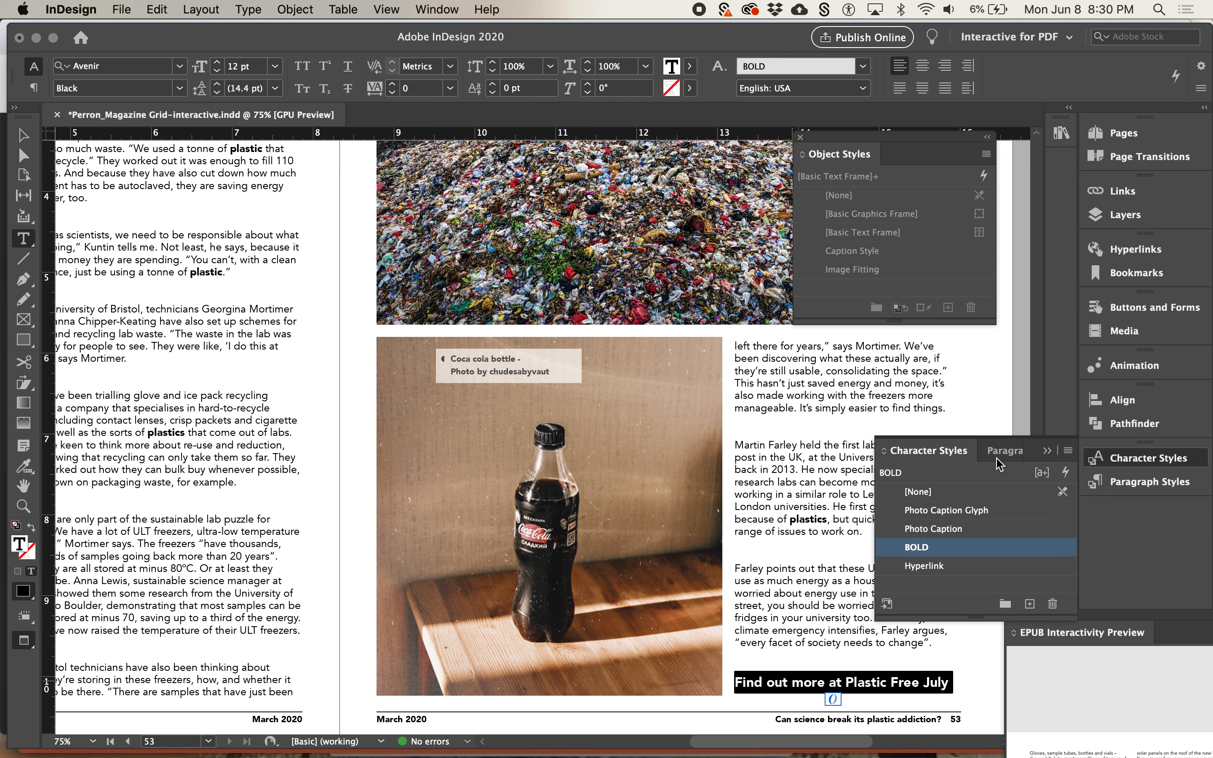
{"action": "left_click", "coordinate": [1135, 249]}
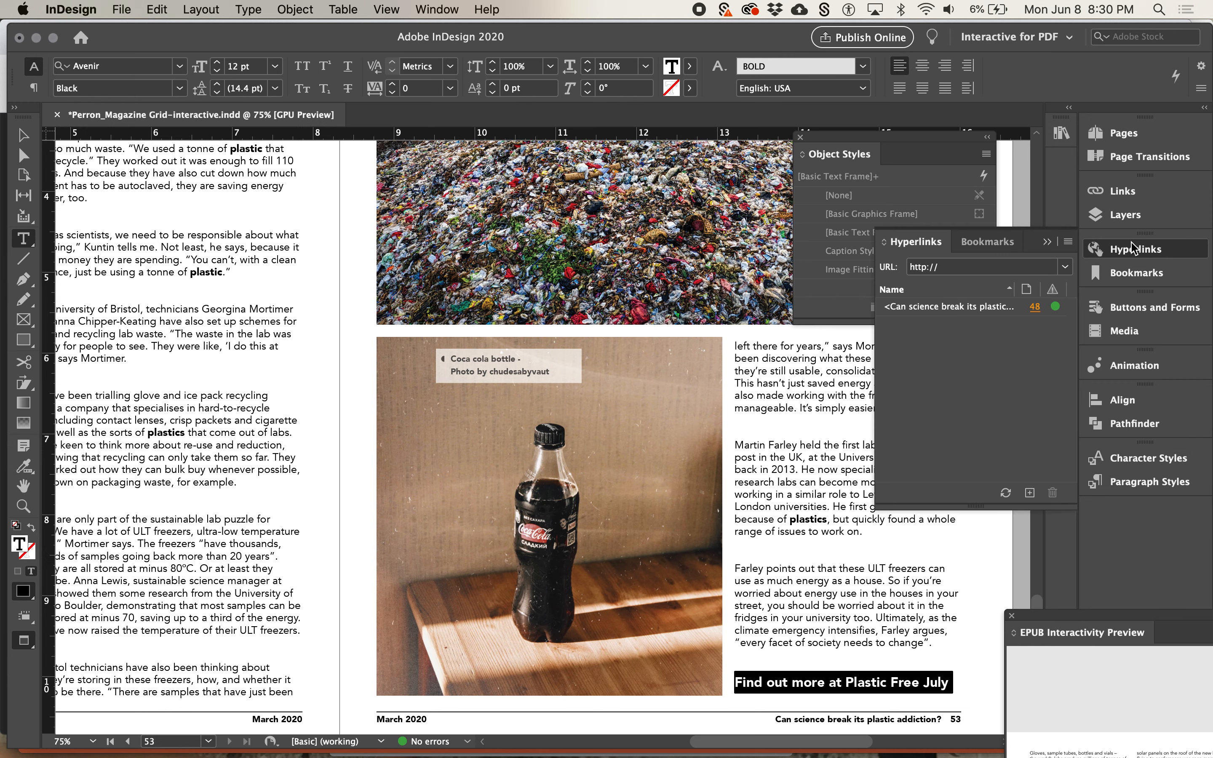
{"action": "left_click", "coordinate": [1068, 265]}
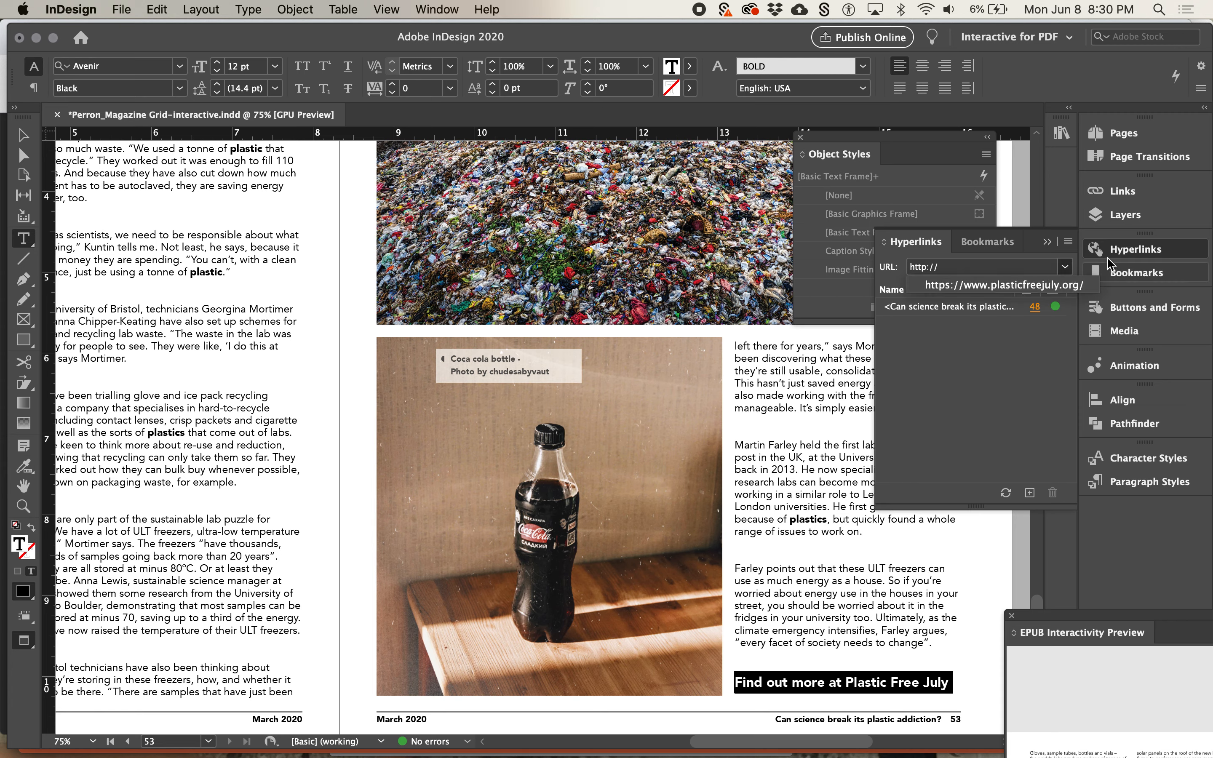
{"action": "left_click", "coordinate": [1061, 286]}
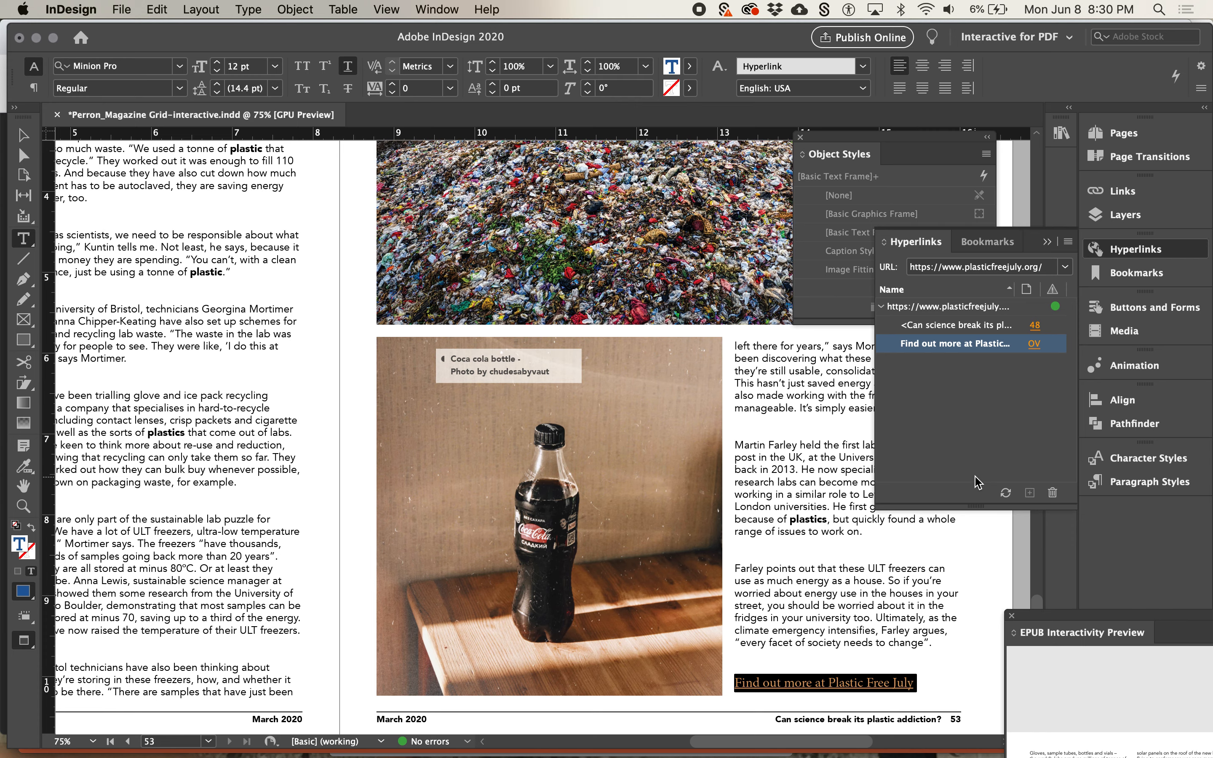
Try the BOLD character style in the "Find out more" hyperlink's settings, and set it back to Hyperlink
{"action": "double_click", "coordinate": [970, 345]}
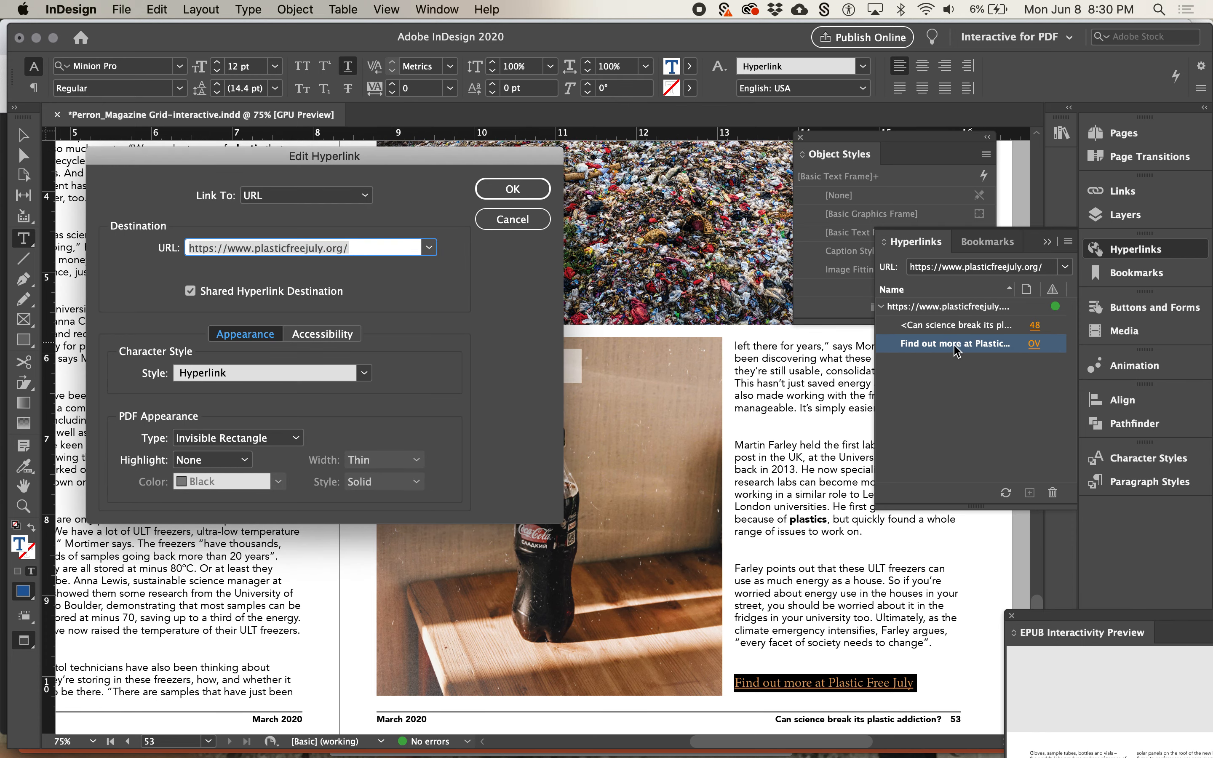
{"action": "left_click", "coordinate": [507, 229]}
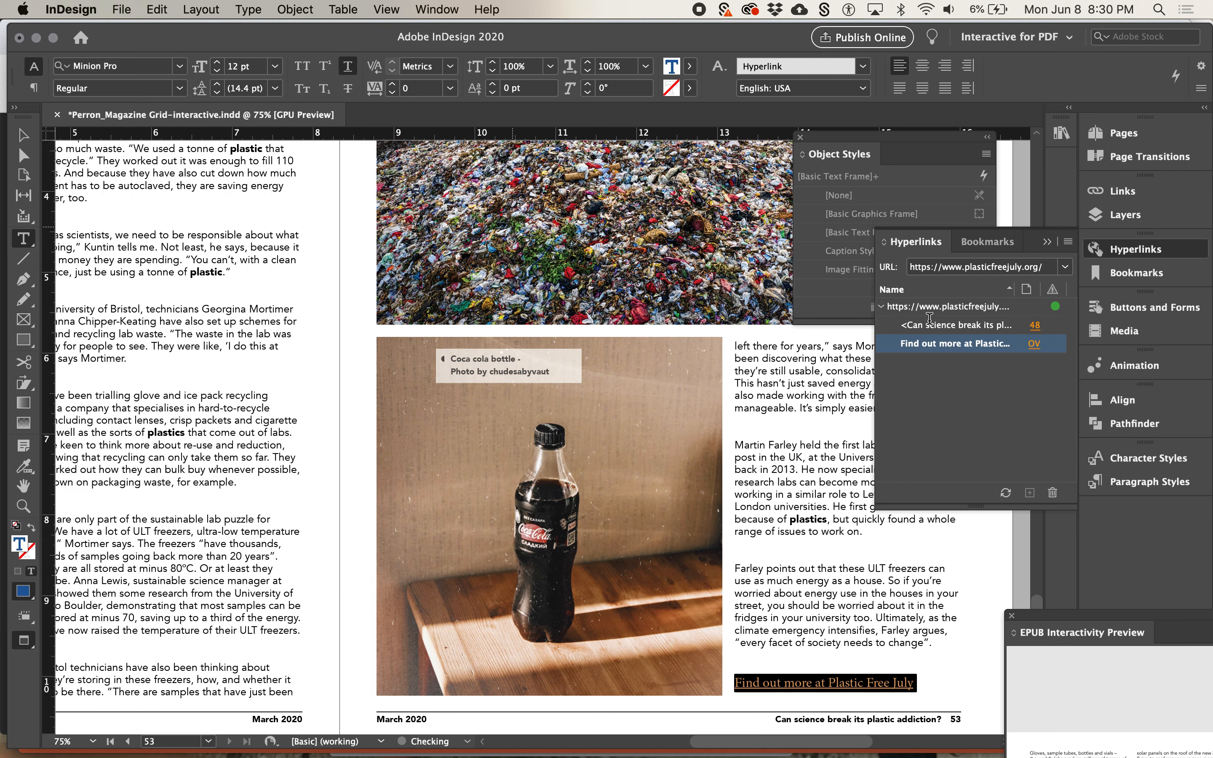
{"action": "double_click", "coordinate": [975, 348]}
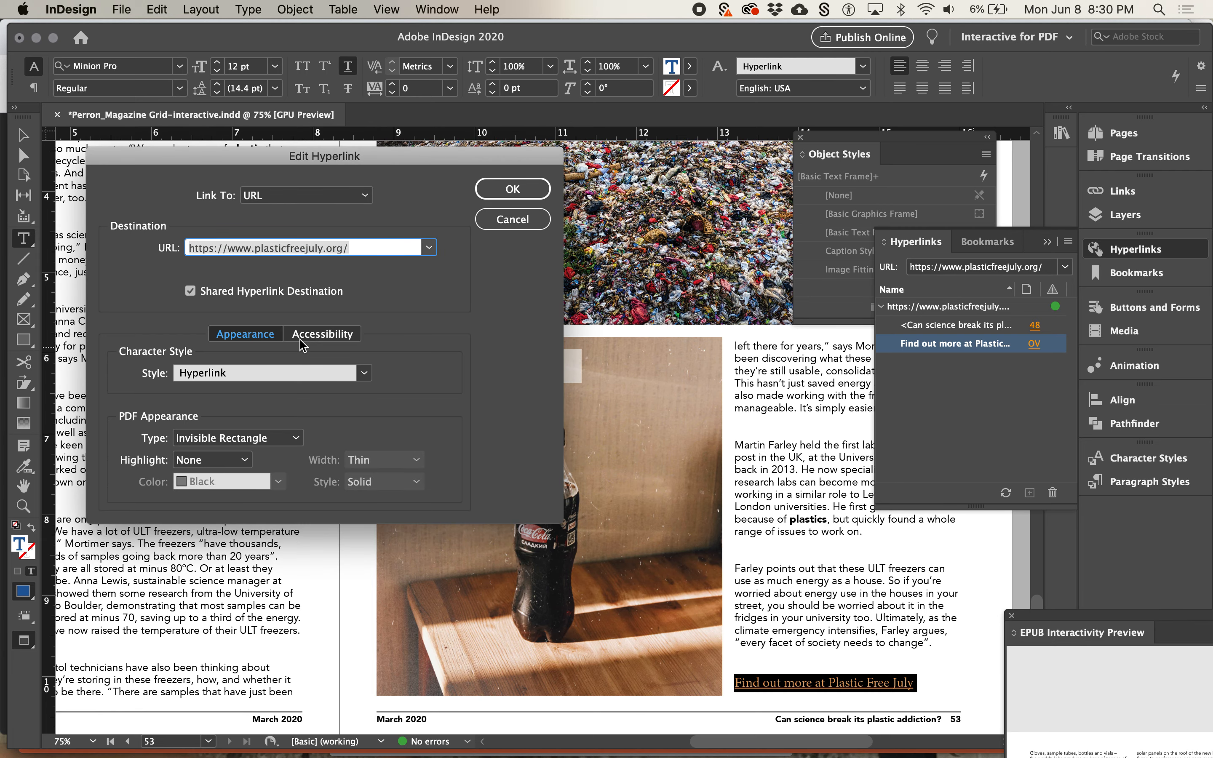
{"action": "left_click", "coordinate": [365, 375]}
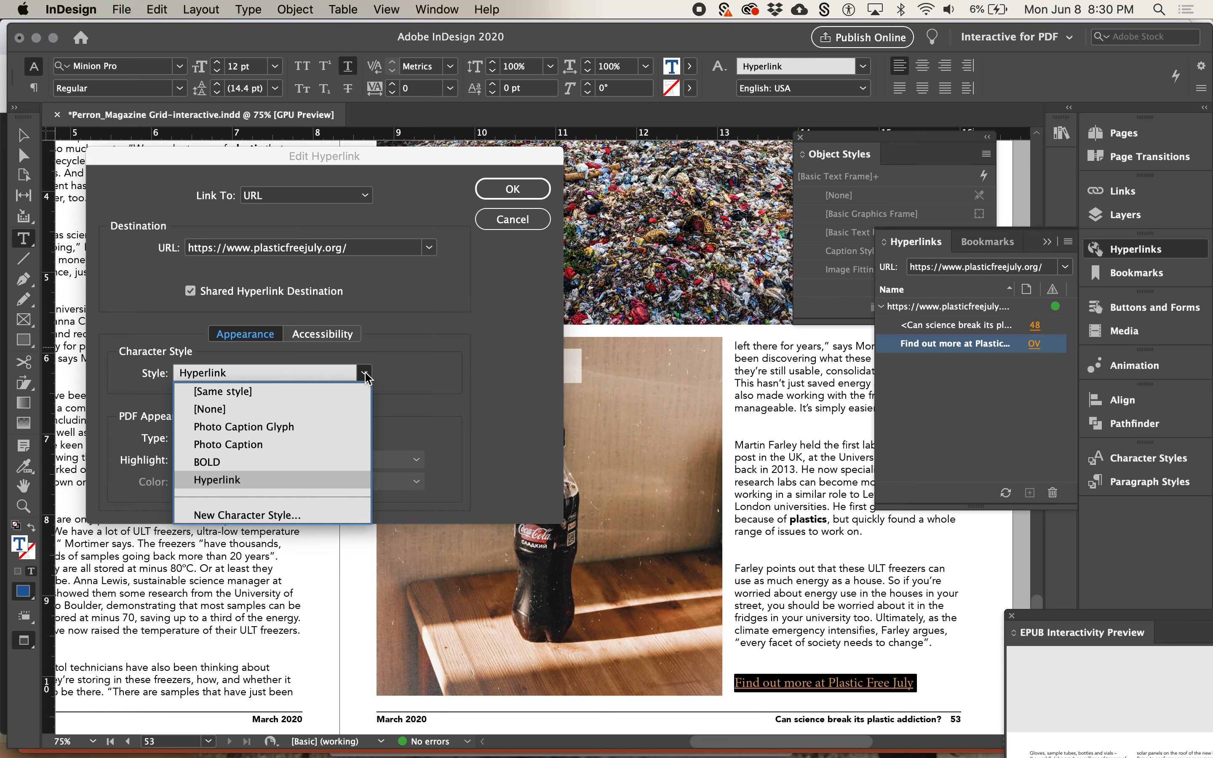
{"action": "left_click", "coordinate": [322, 461]}
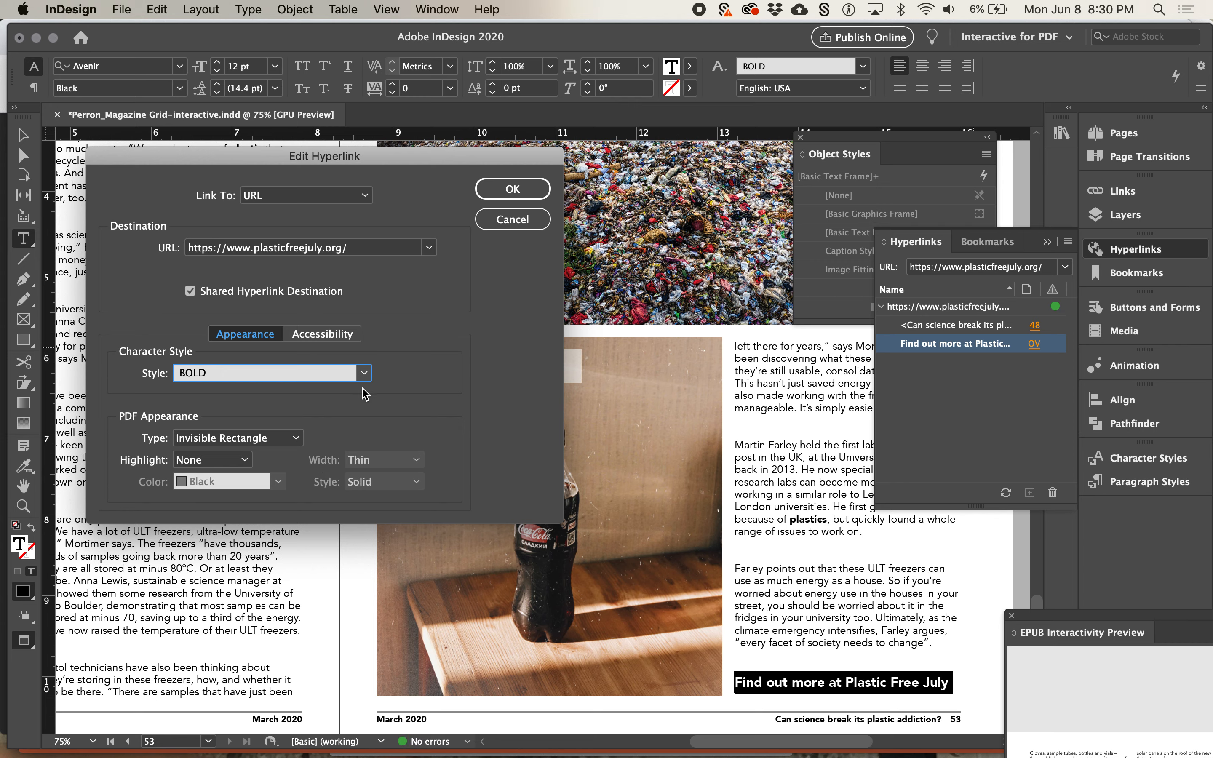
{"action": "left_click", "coordinate": [364, 375]}
{"action": "left_click", "coordinate": [326, 479]}
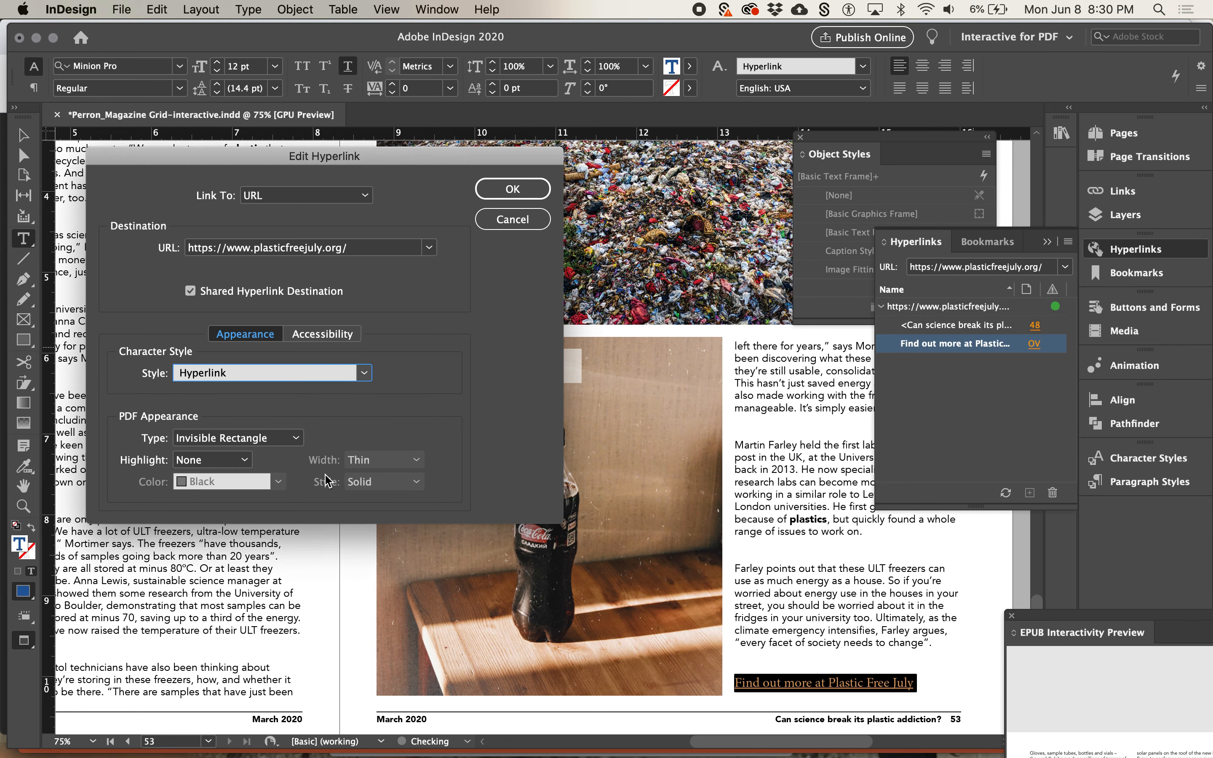
{"action": "left_click", "coordinate": [516, 187]}
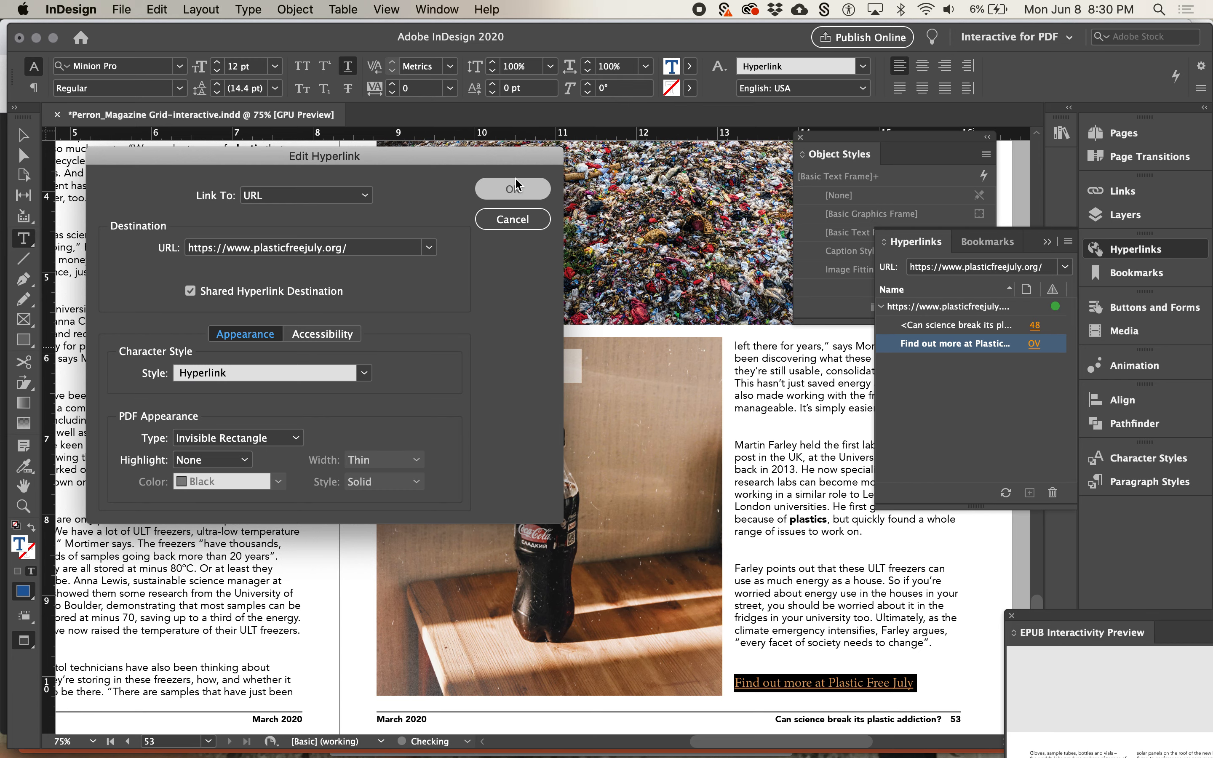
Set the character style of the "Find out more" line's hyperlink to BOLD, and save the document
{"action": "left_click", "coordinate": [880, 583]}
{"action": "triple_click", "coordinate": [870, 685]}
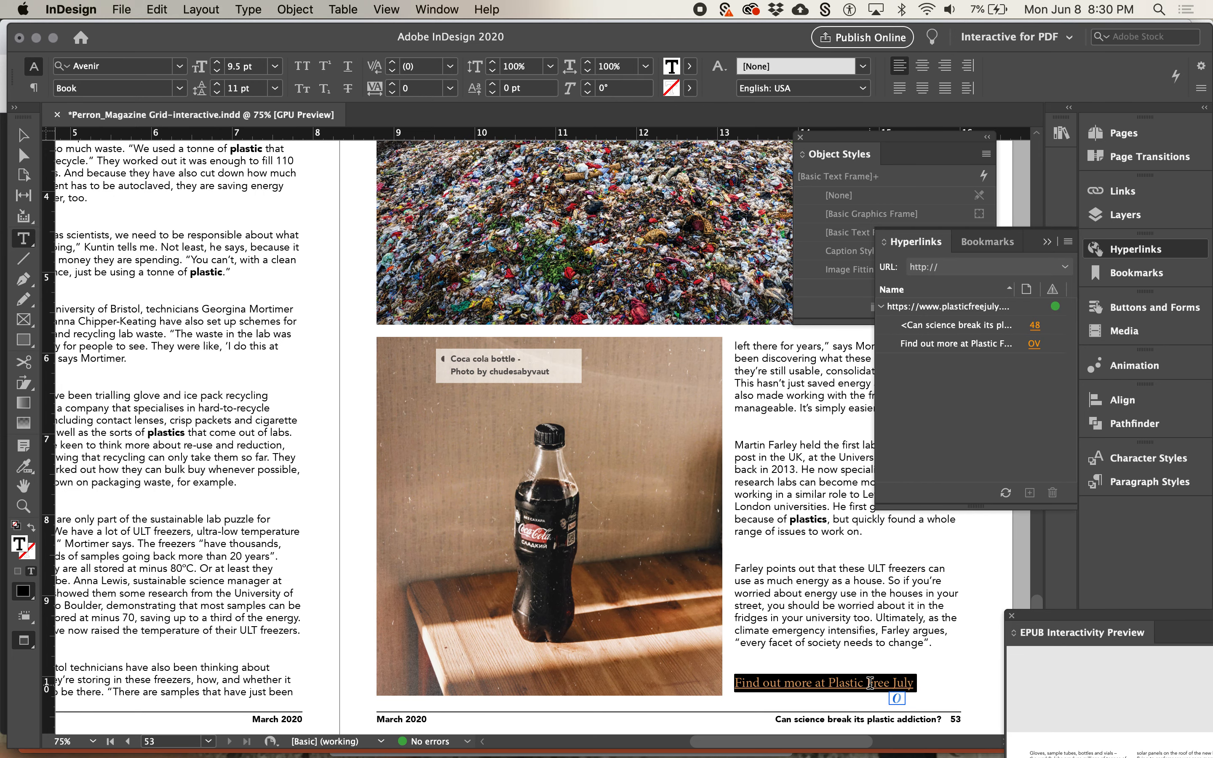
{"action": "double_click", "coordinate": [955, 345]}
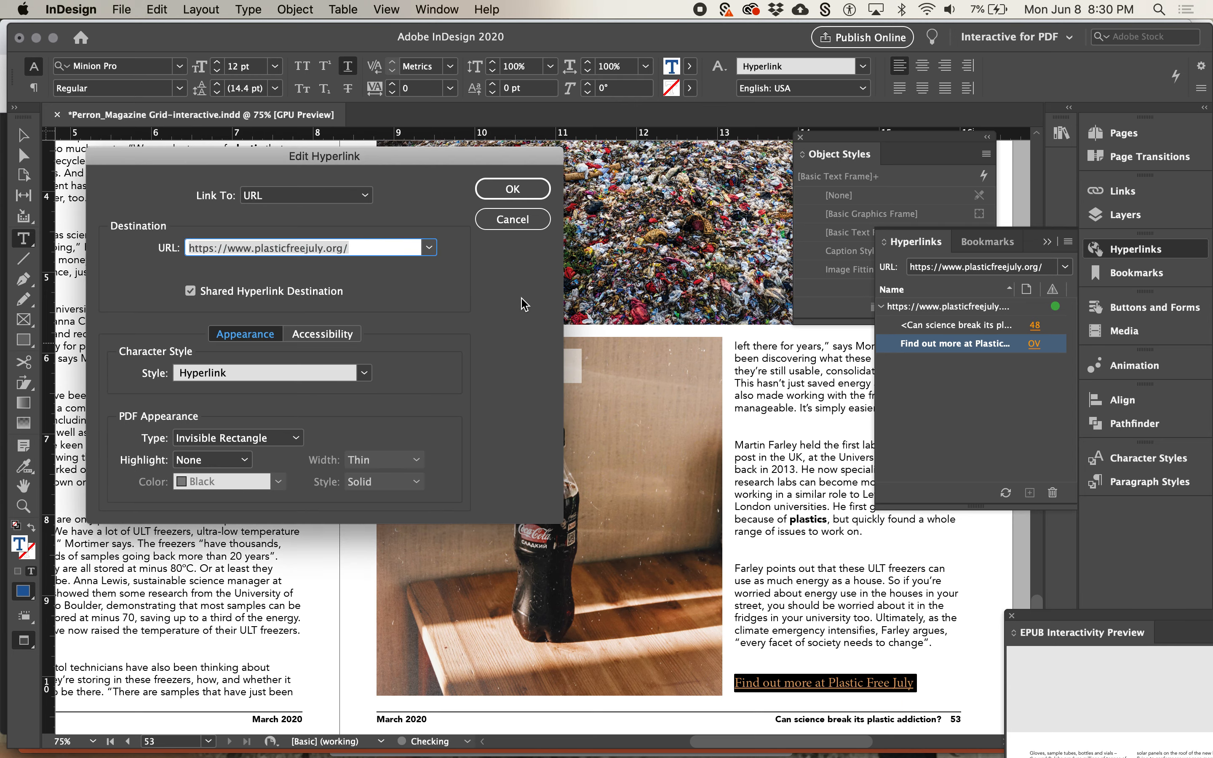
{"action": "left_click", "coordinate": [362, 375]}
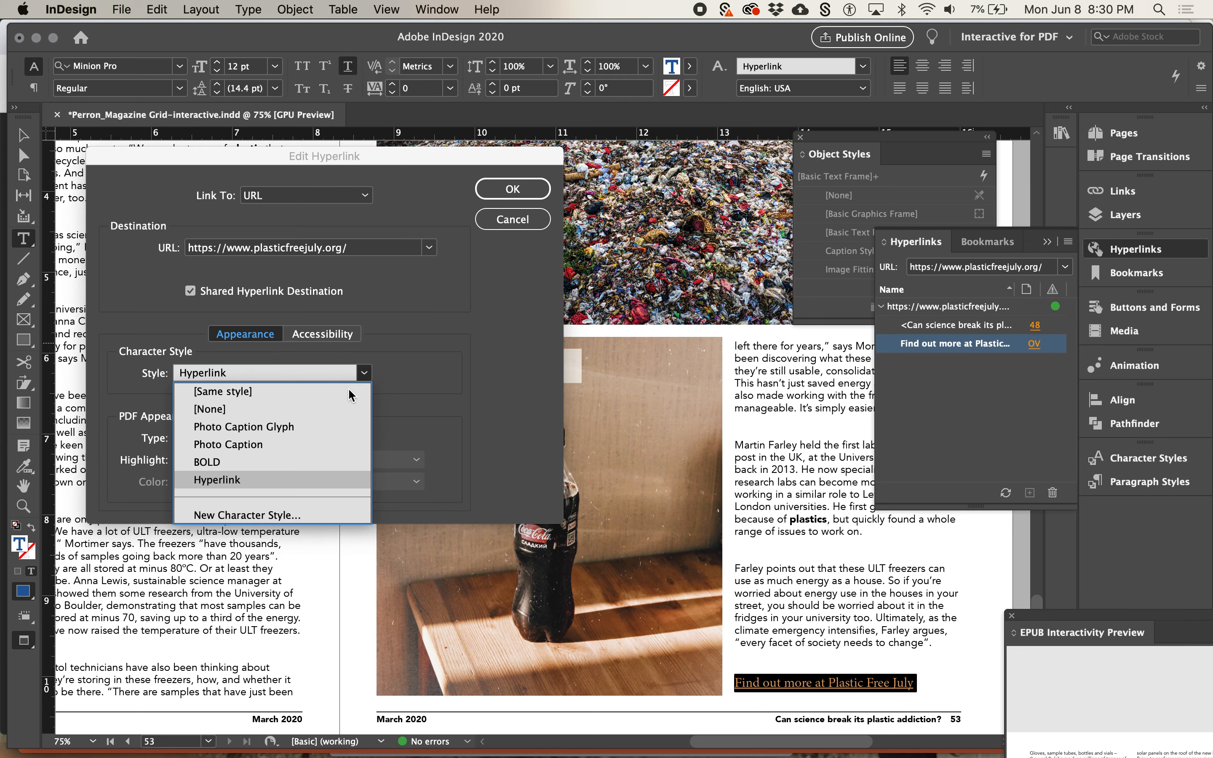
{"action": "left_click", "coordinate": [327, 463]}
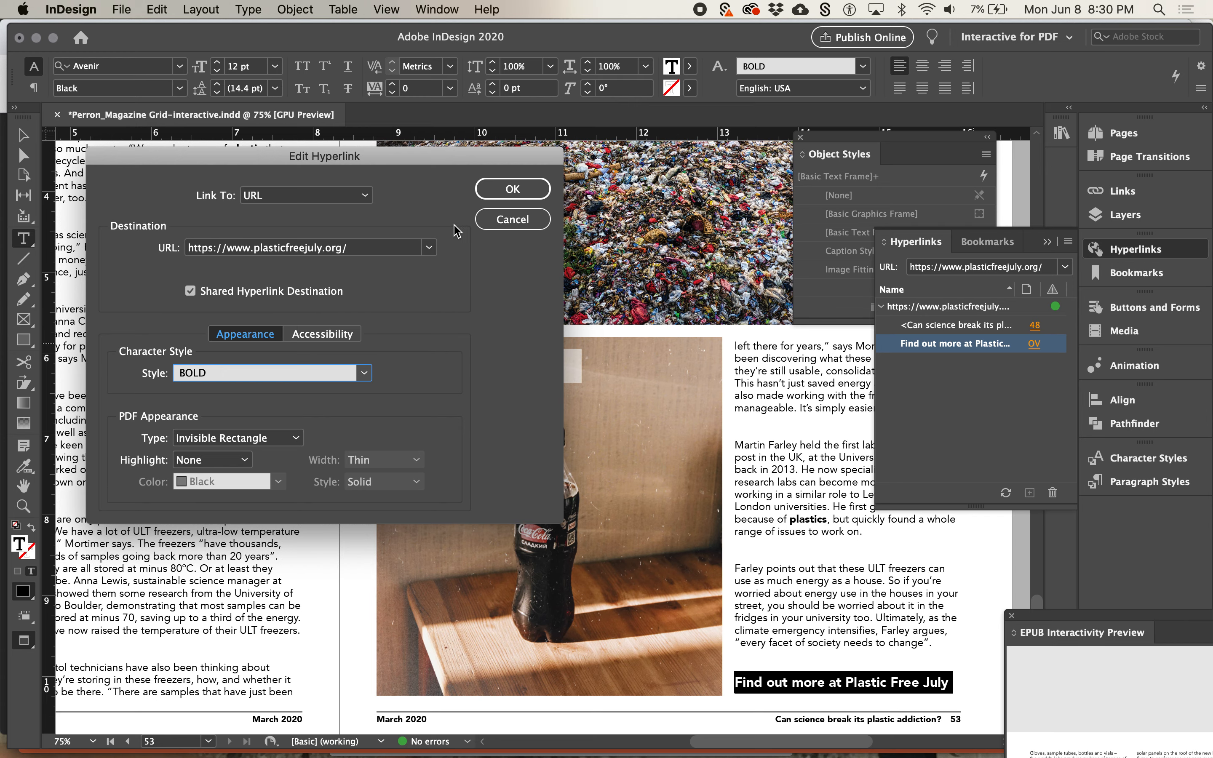
{"action": "left_click", "coordinate": [512, 190]}
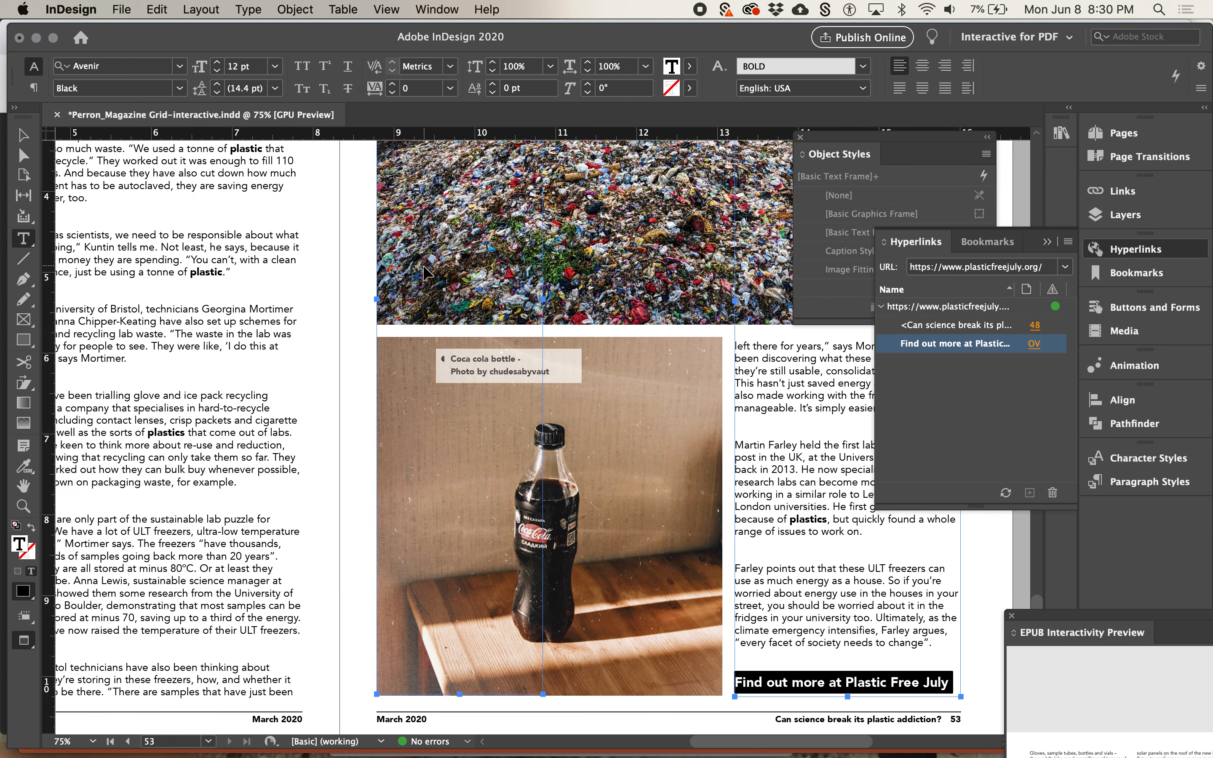
{"action": "left_click", "coordinate": [359, 303]}
{"action": "key", "text": "super+s"}
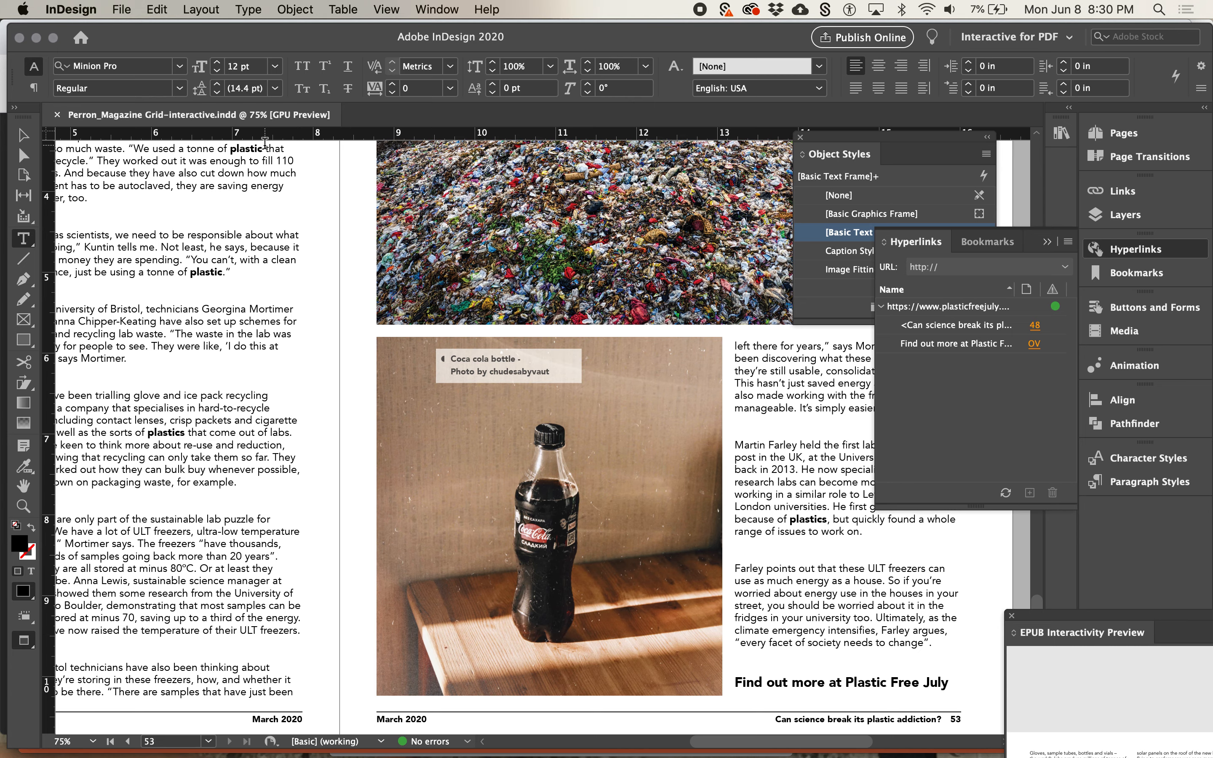
{"action": "key", "text": "super+e"}
{"action": "left_click", "coordinate": [129, 5]}
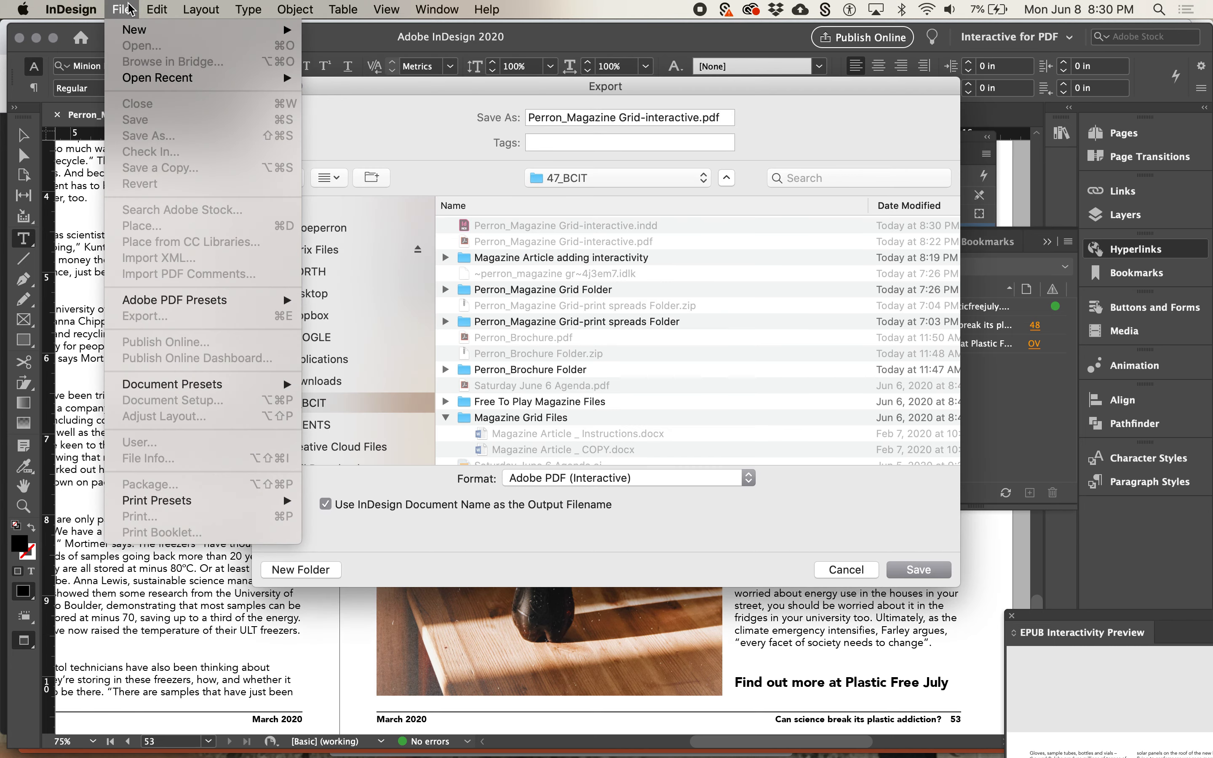
{"action": "left_click", "coordinate": [164, 234]}
{"action": "key", "text": "Escape"}
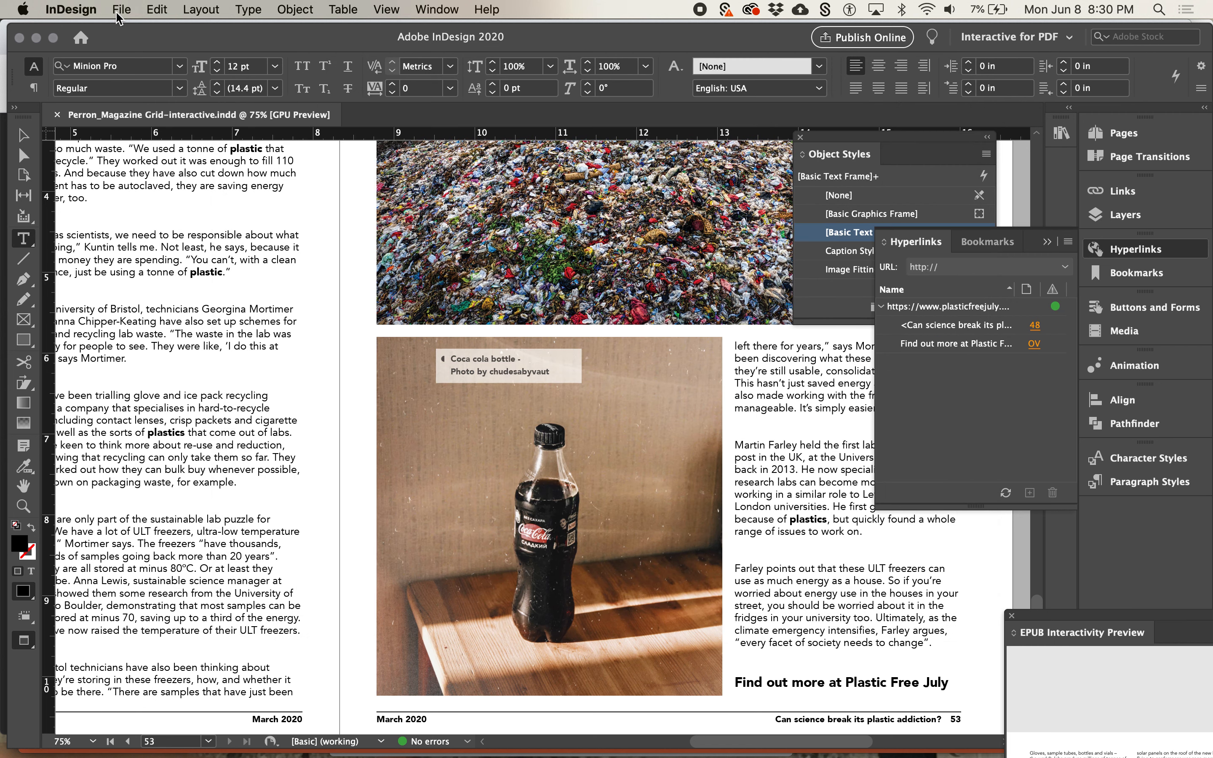
Export all pages as spreads to Adobe PDF (Interactive) under the document's name, replacing the existing PDF and viewing it after export
{"action": "key", "text": "super+e"}
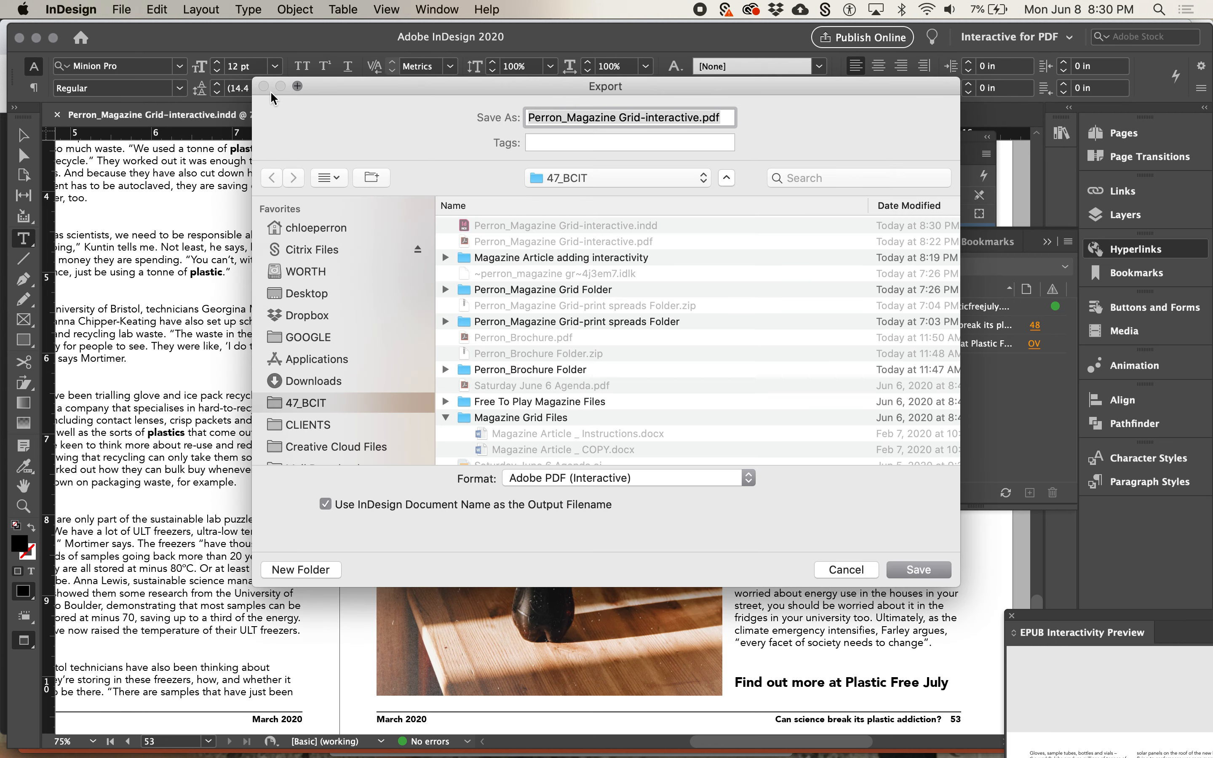
{"action": "left_click", "coordinate": [919, 569]}
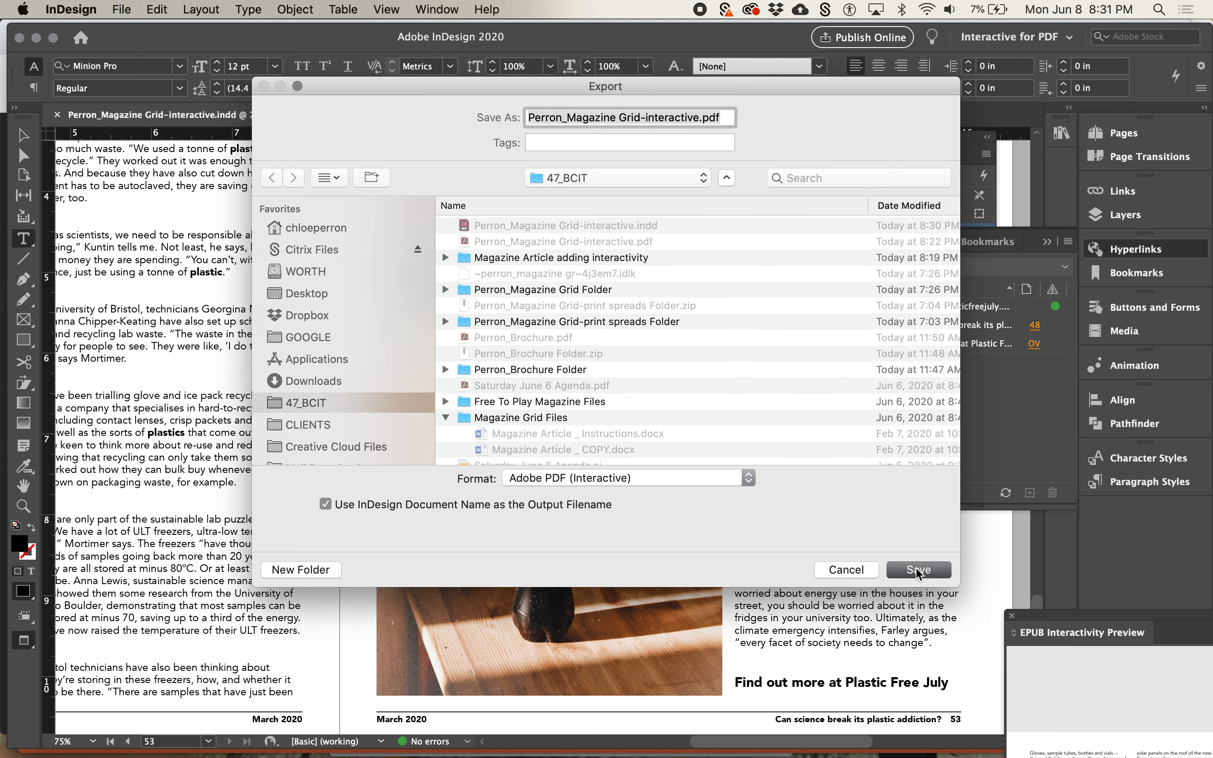
{"action": "left_click", "coordinate": [739, 196]}
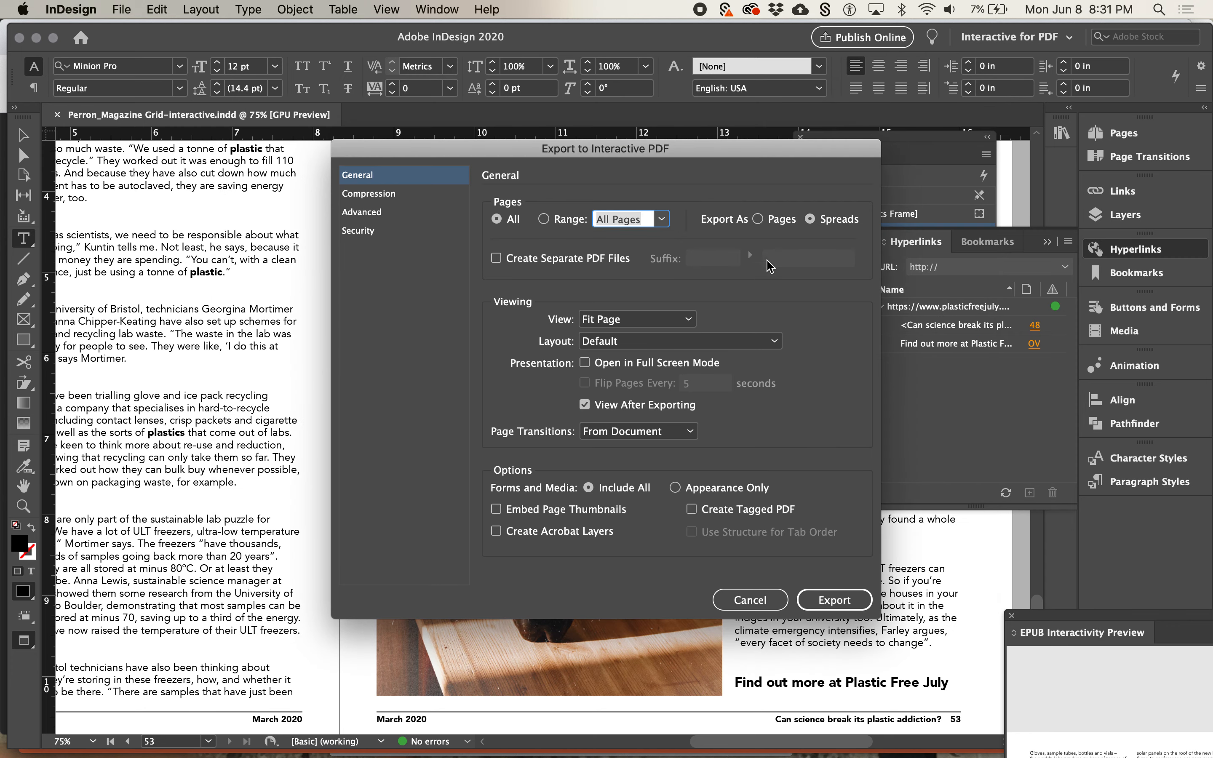
{"action": "left_click", "coordinate": [834, 602]}
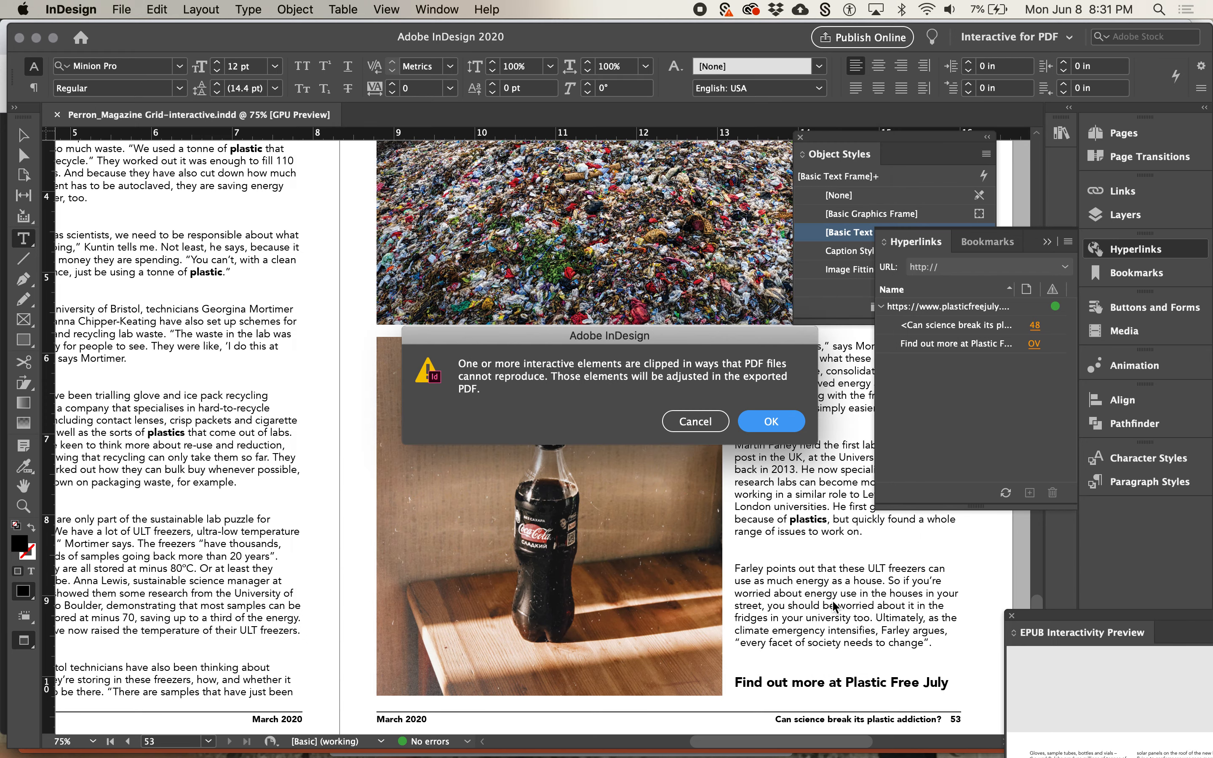
{"action": "left_click", "coordinate": [771, 422]}
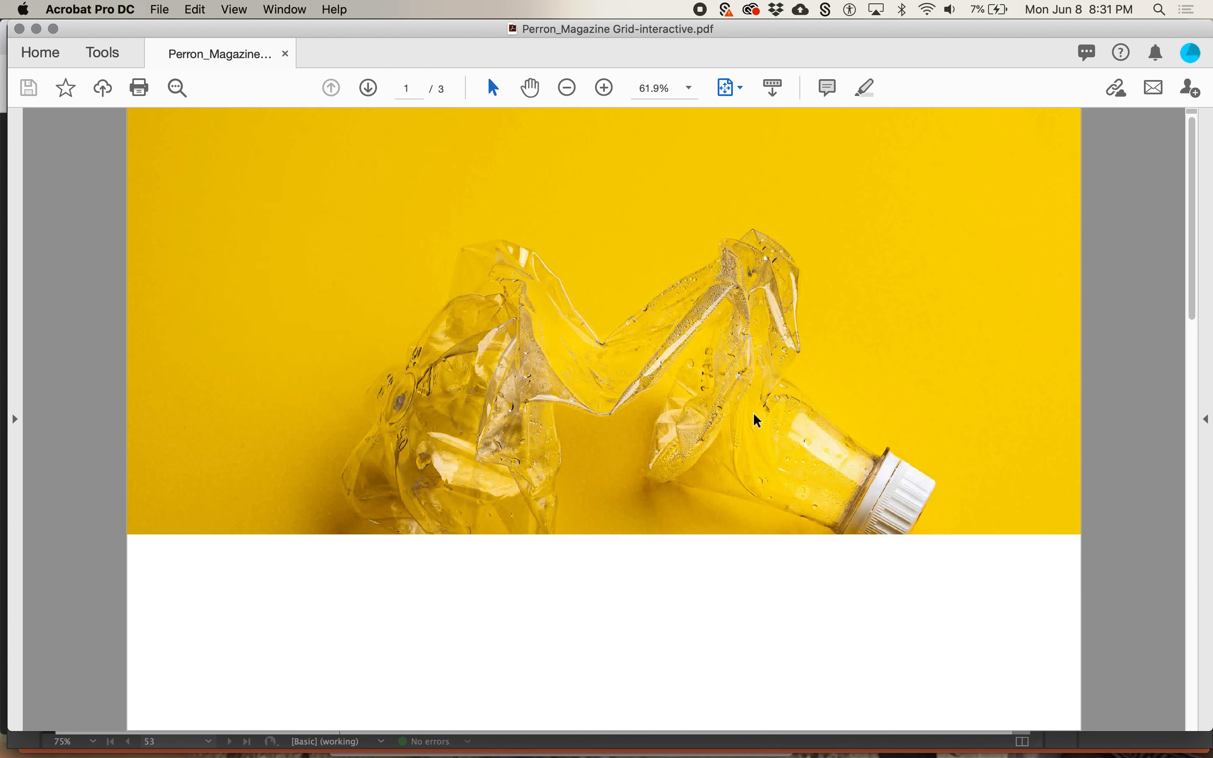
Test the article title's link and the "Find out more at Plastic Free July" link in the exported PDF, returning to Acrobat after each
{"action": "left_click", "coordinate": [287, 244]}
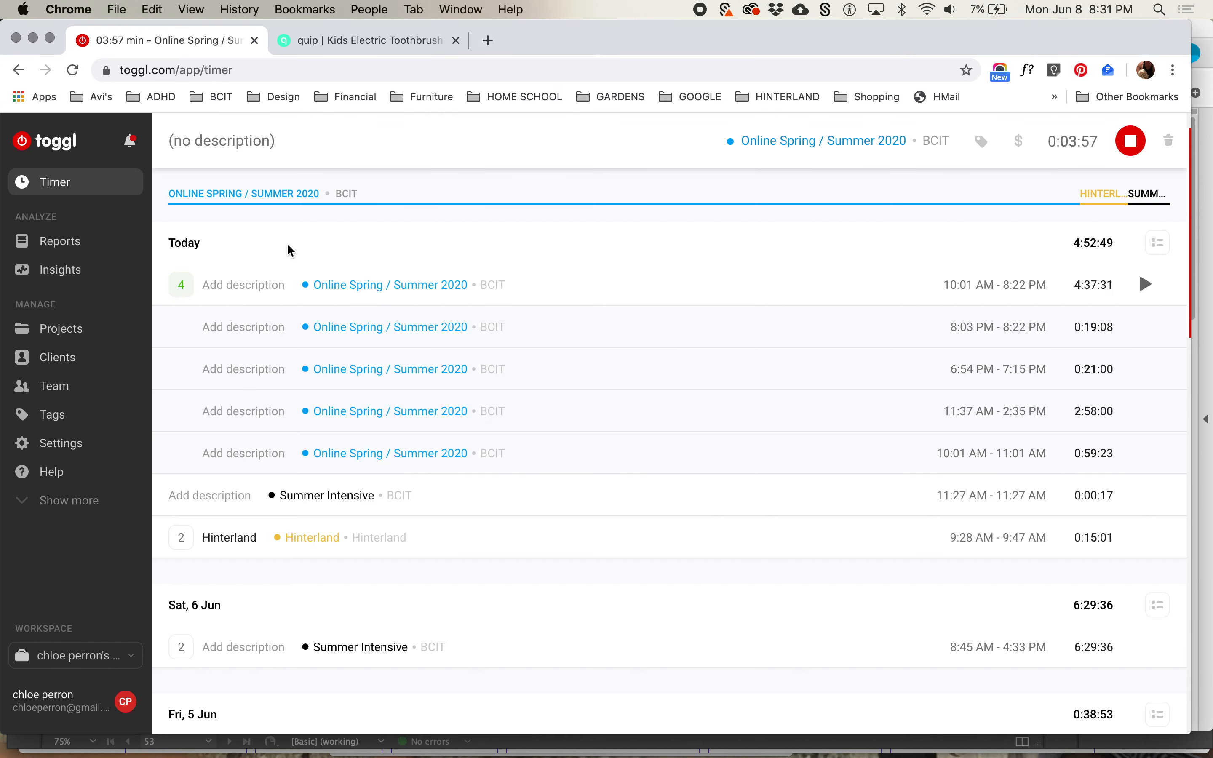
{"action": "key", "text": "super+Tab"}
{"action": "left_click", "coordinate": [368, 88]}
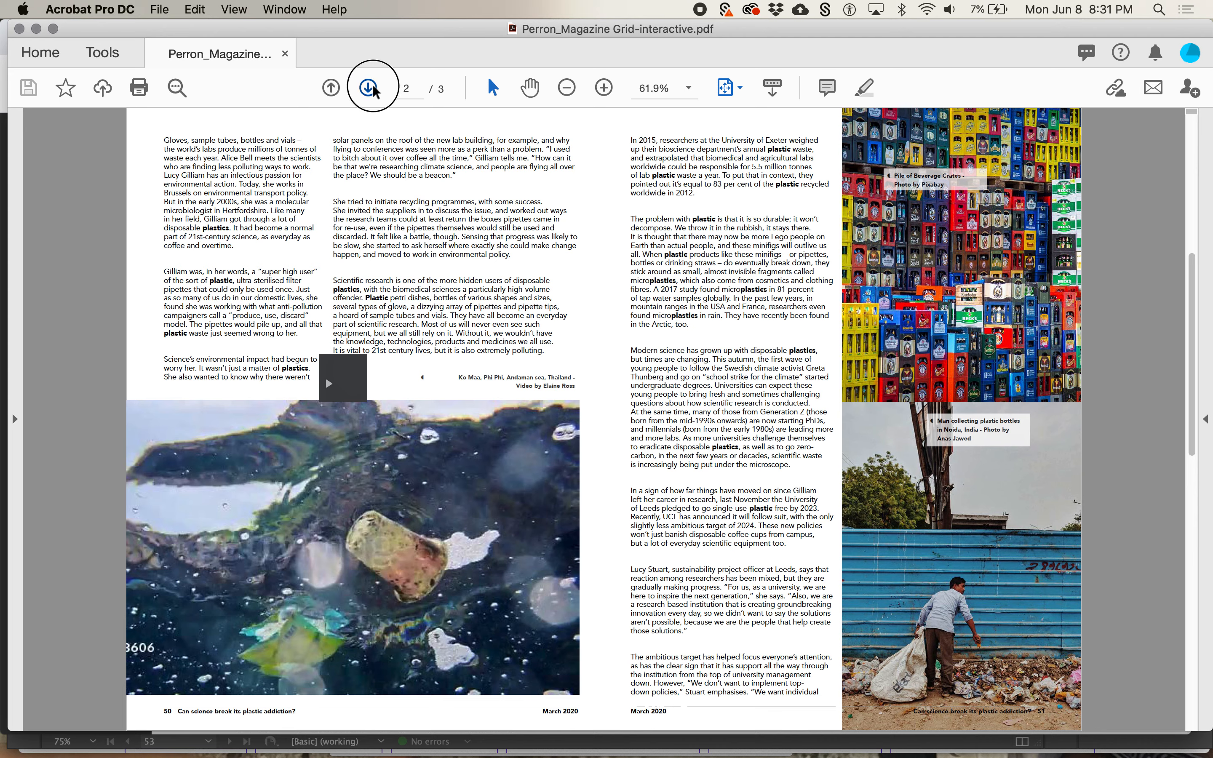
{"action": "left_click", "coordinate": [368, 87]}
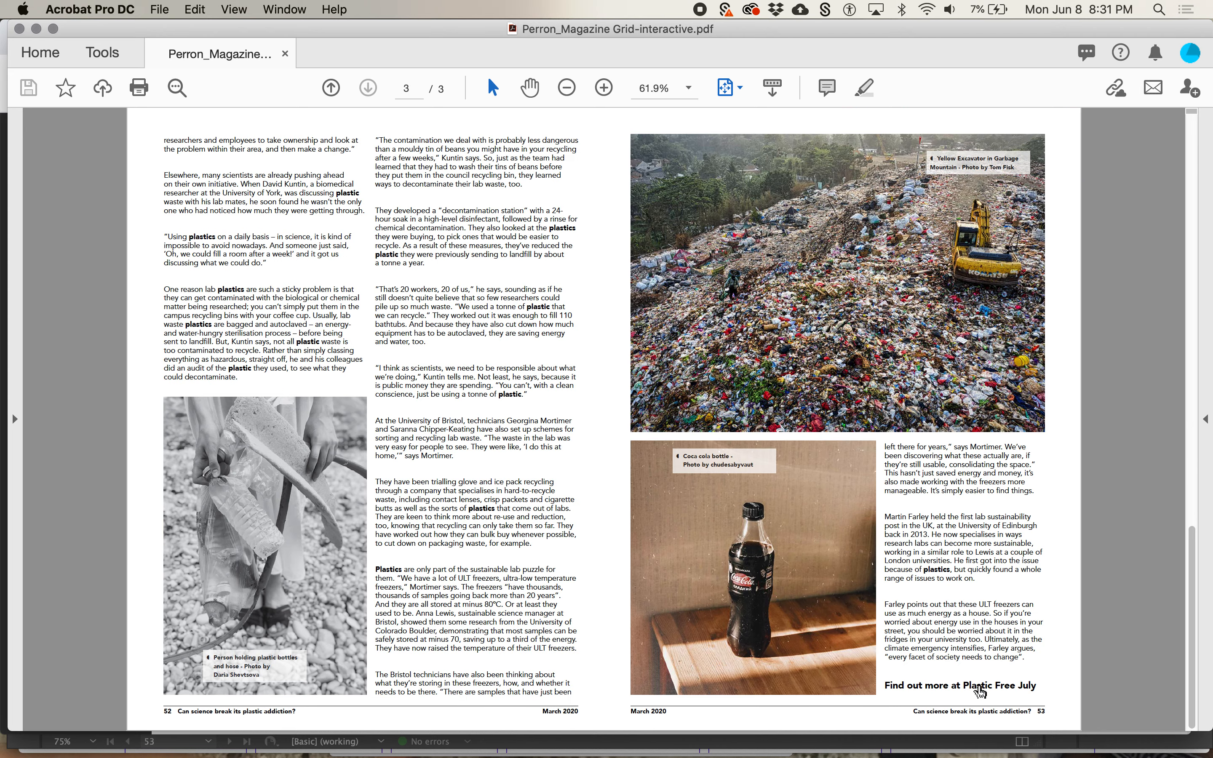
{"action": "left_click", "coordinate": [981, 688]}
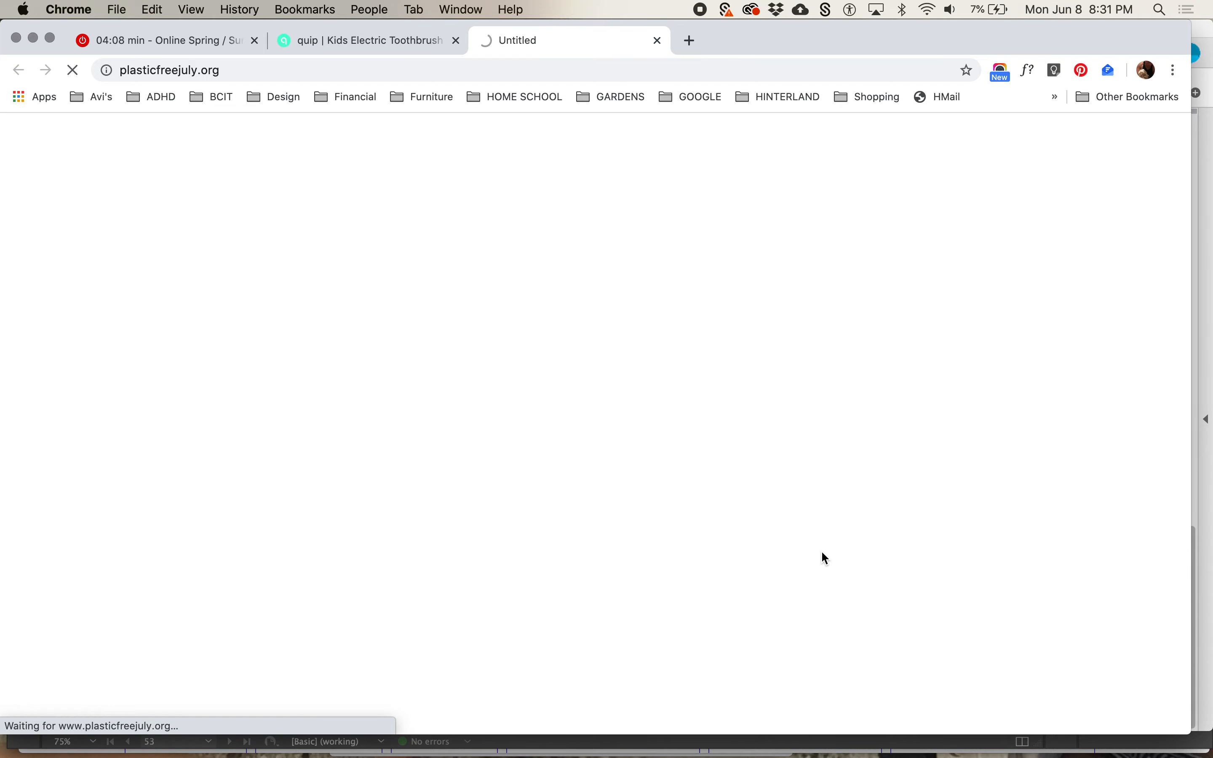
{"action": "key", "text": "super+w"}
{"action": "key", "text": "super+Tab"}
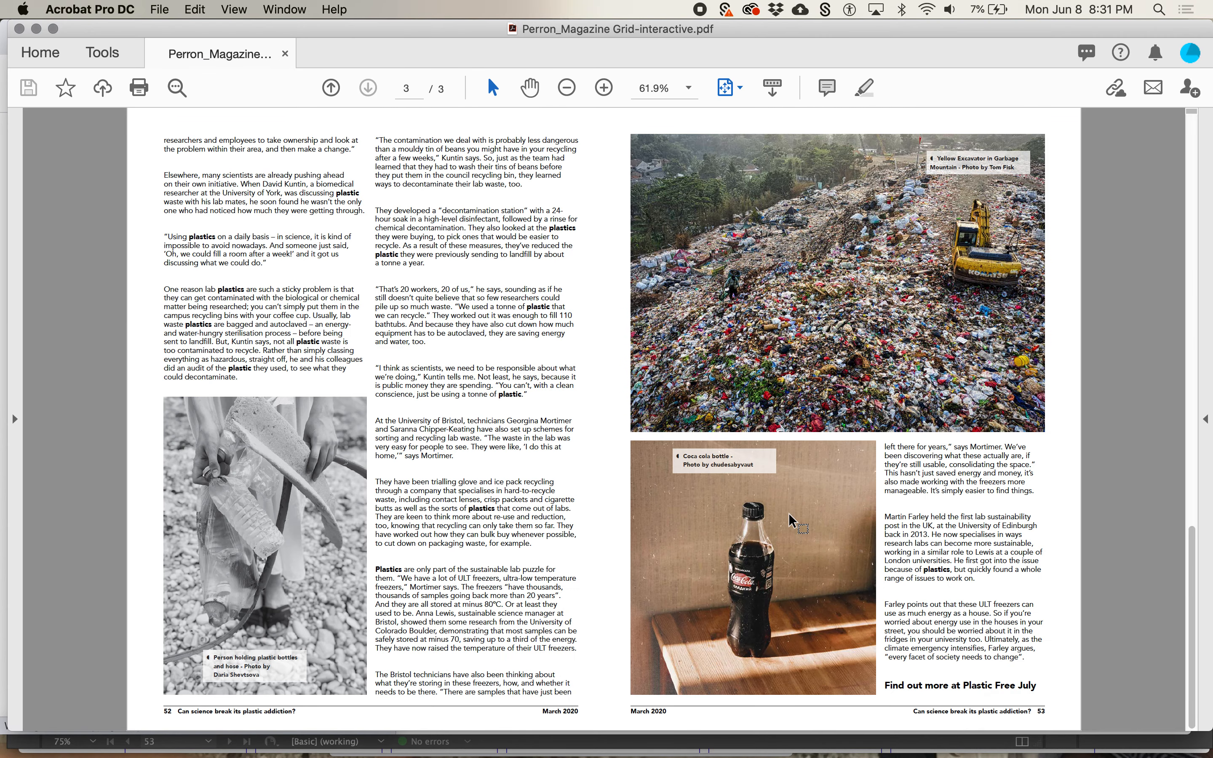
Close the exported PDF in Acrobat and switch back to the magazine layout in InDesign
{"action": "key", "text": "super+w"}
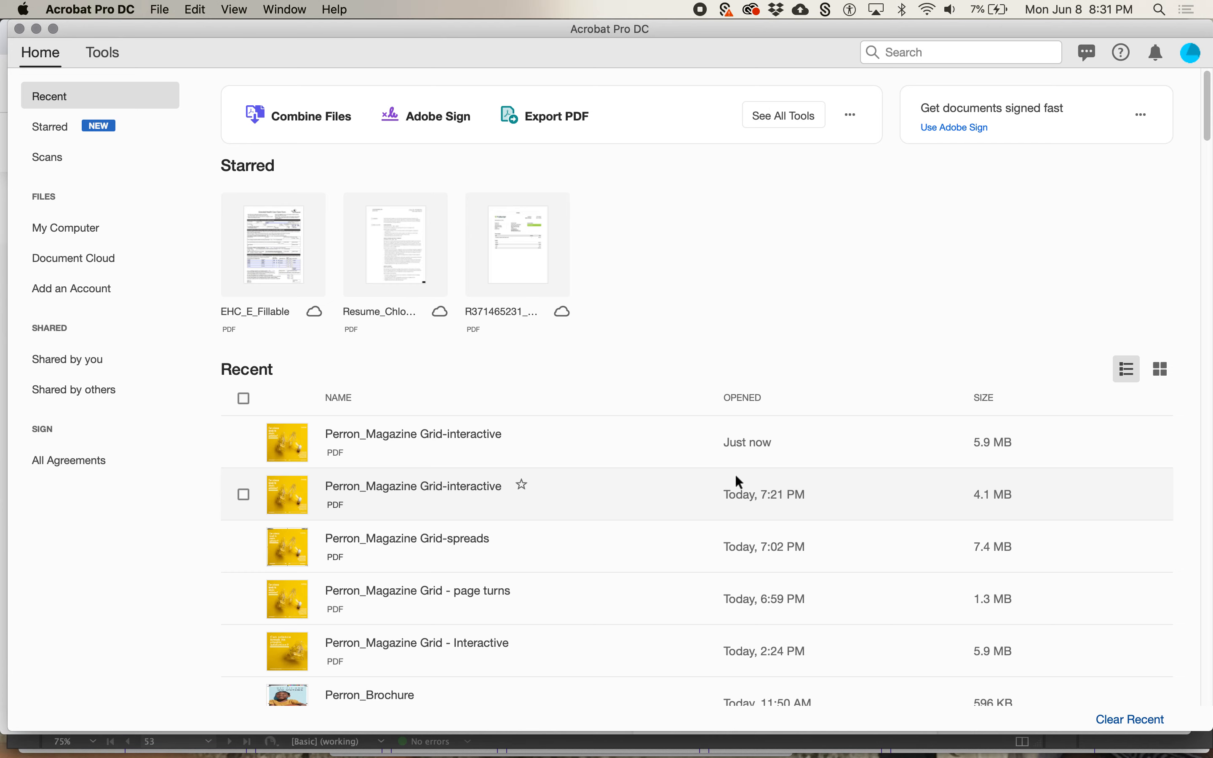
{"action": "key", "text": "super+Tab"}
{"action": "key", "text": "super+Tab"}
{"action": "key", "text": "super+Tab"}
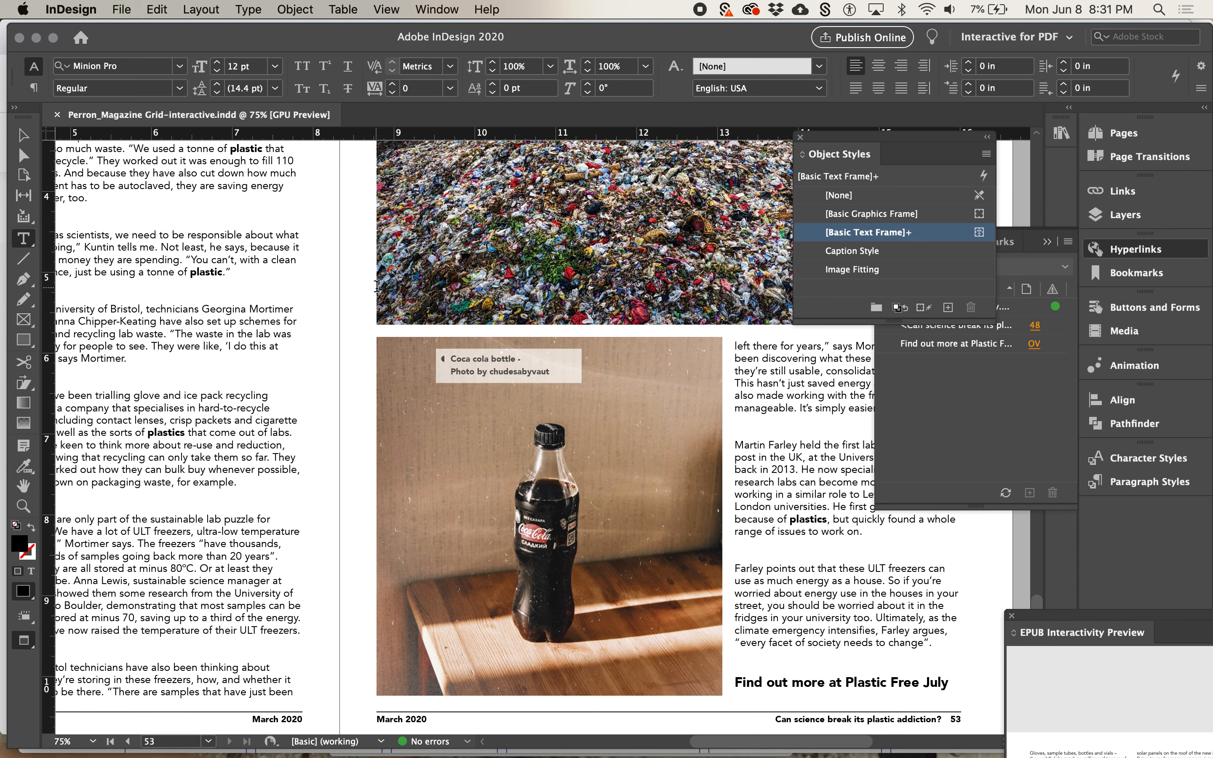
{"action": "scroll", "coordinate": [377, 286], "scroll_direction": "left", "scroll_amount": 8}
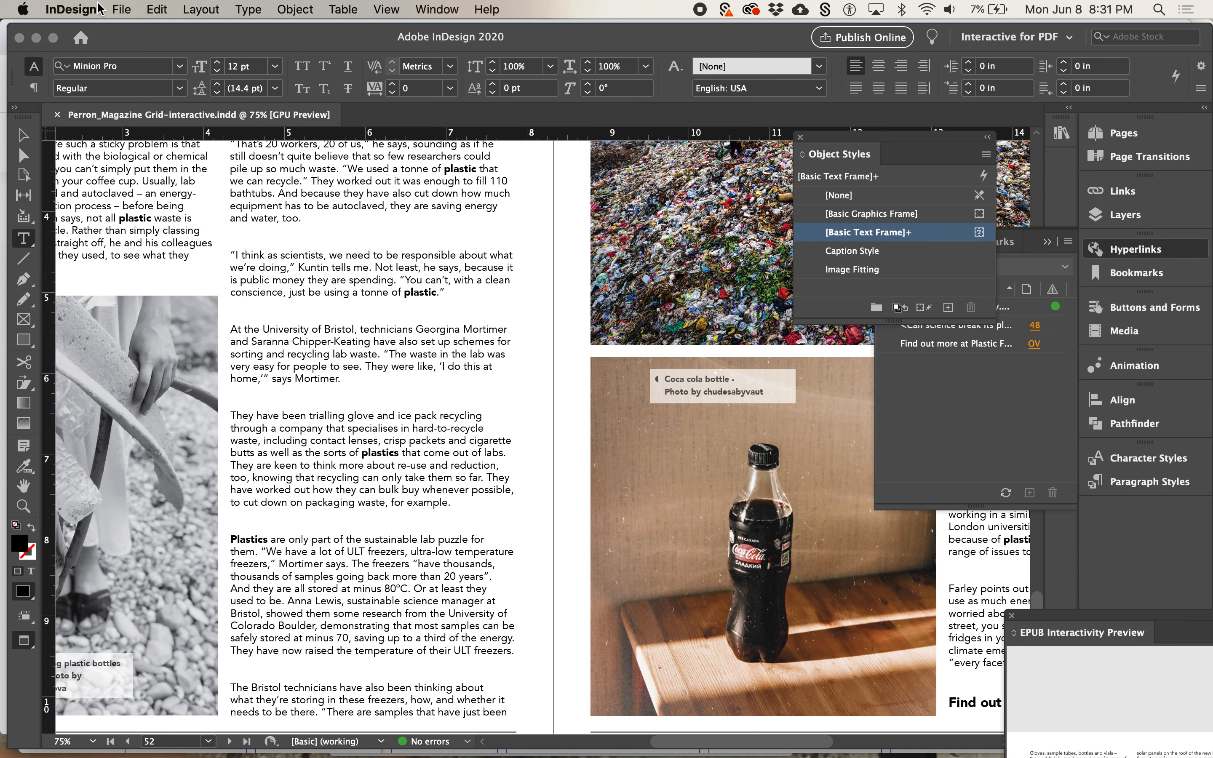
Save the layout under its current name in the 47_BCIT folder as an InDesign 2020 document
{"action": "left_click", "coordinate": [126, 15]}
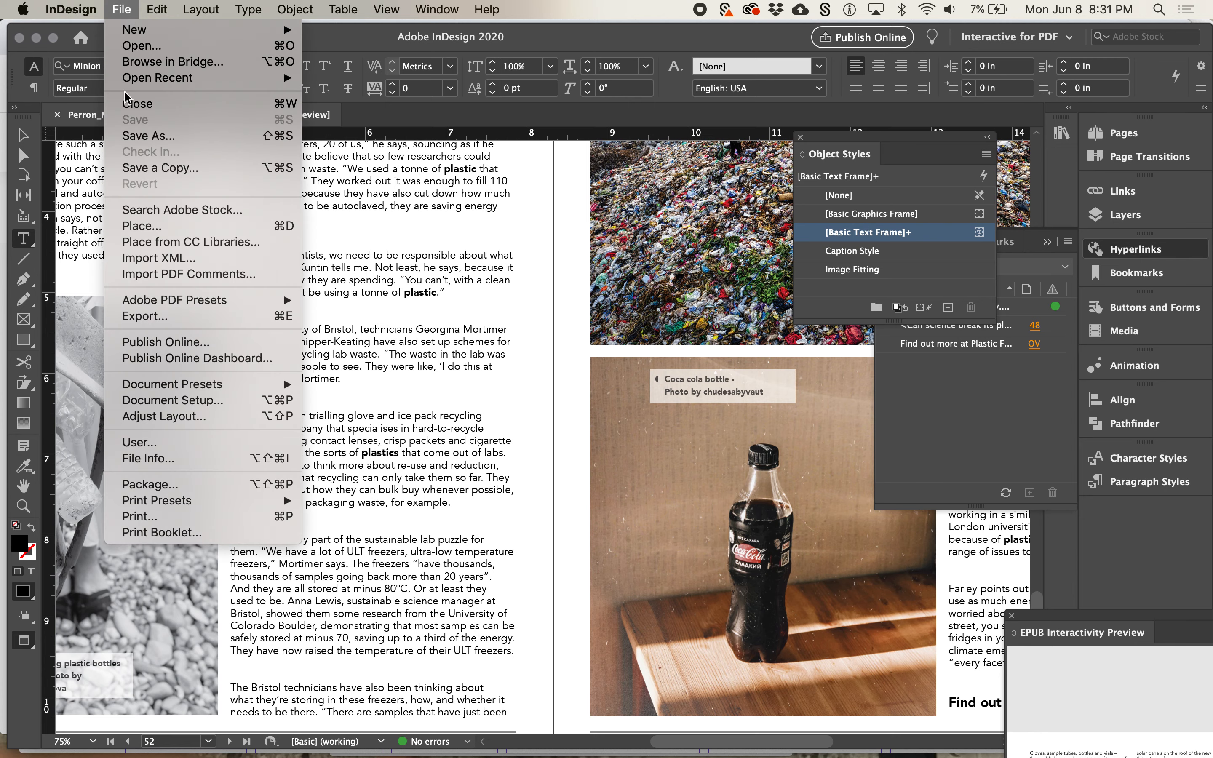
{"action": "left_click", "coordinate": [138, 141]}
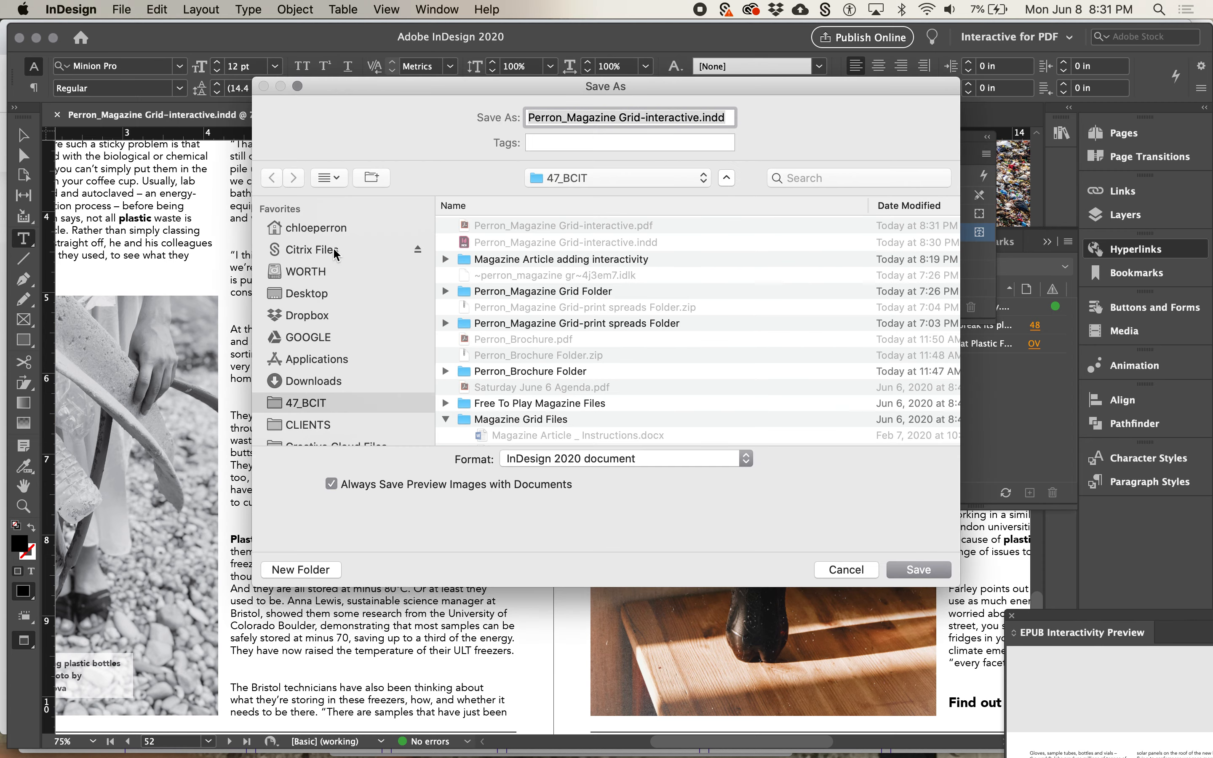
{"action": "key", "text": "Return"}
Package the document into the 47_BCIT folder with fonts, linked graphics, IDML and a High Quality Print PDF included
{"action": "left_click", "coordinate": [124, 10]}
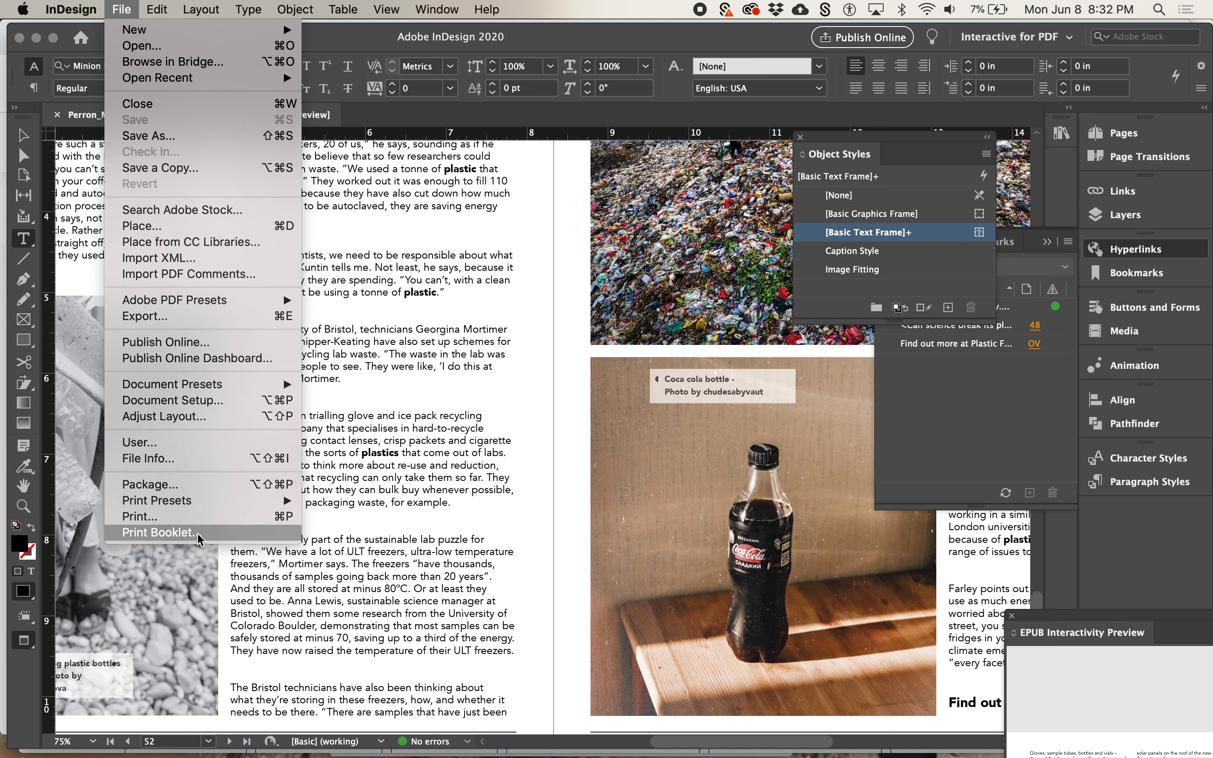
{"action": "left_click", "coordinate": [195, 486]}
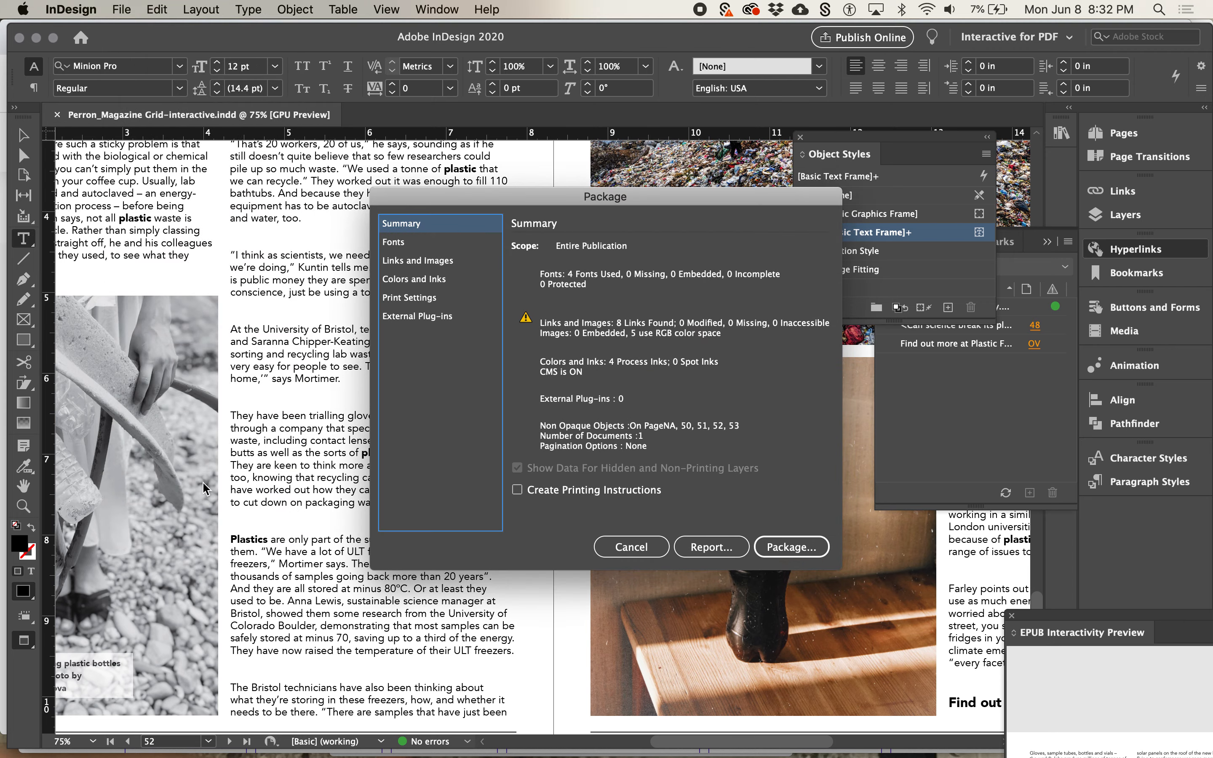
{"action": "left_click", "coordinate": [792, 548]}
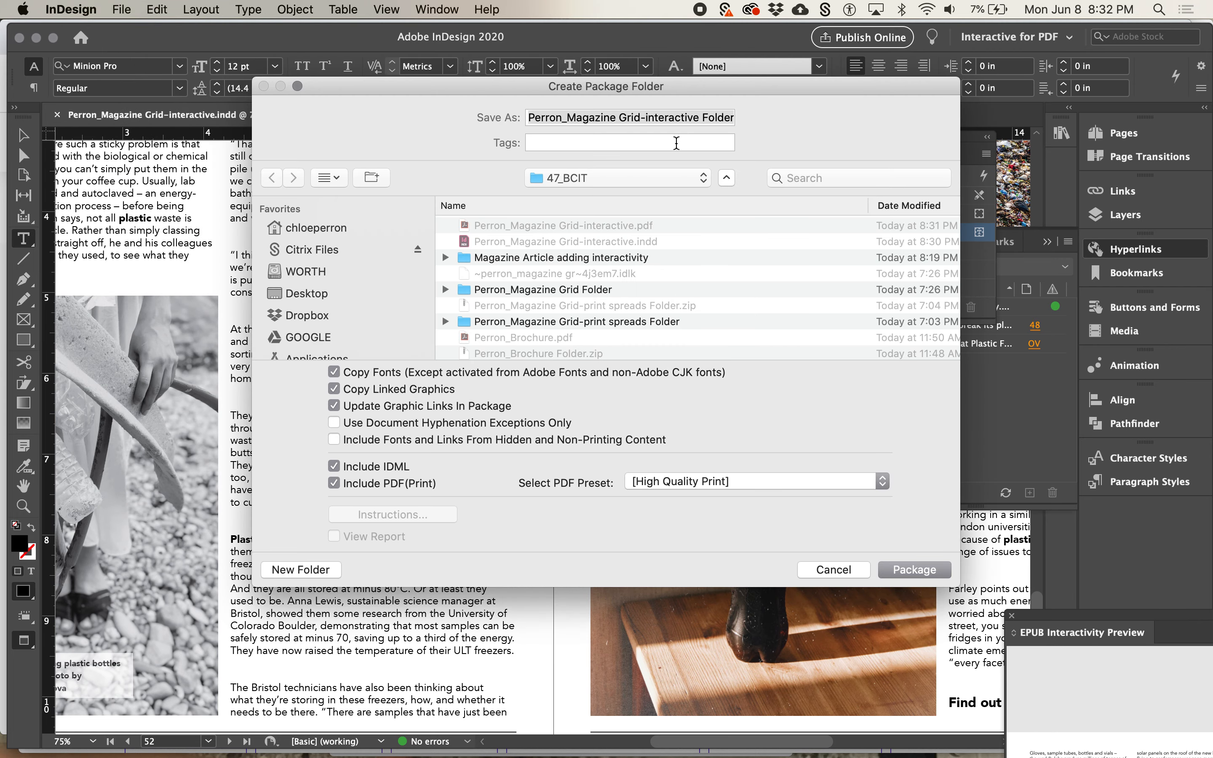
{"action": "left_click", "coordinate": [908, 571]}
{"action": "left_click", "coordinate": [751, 467]}
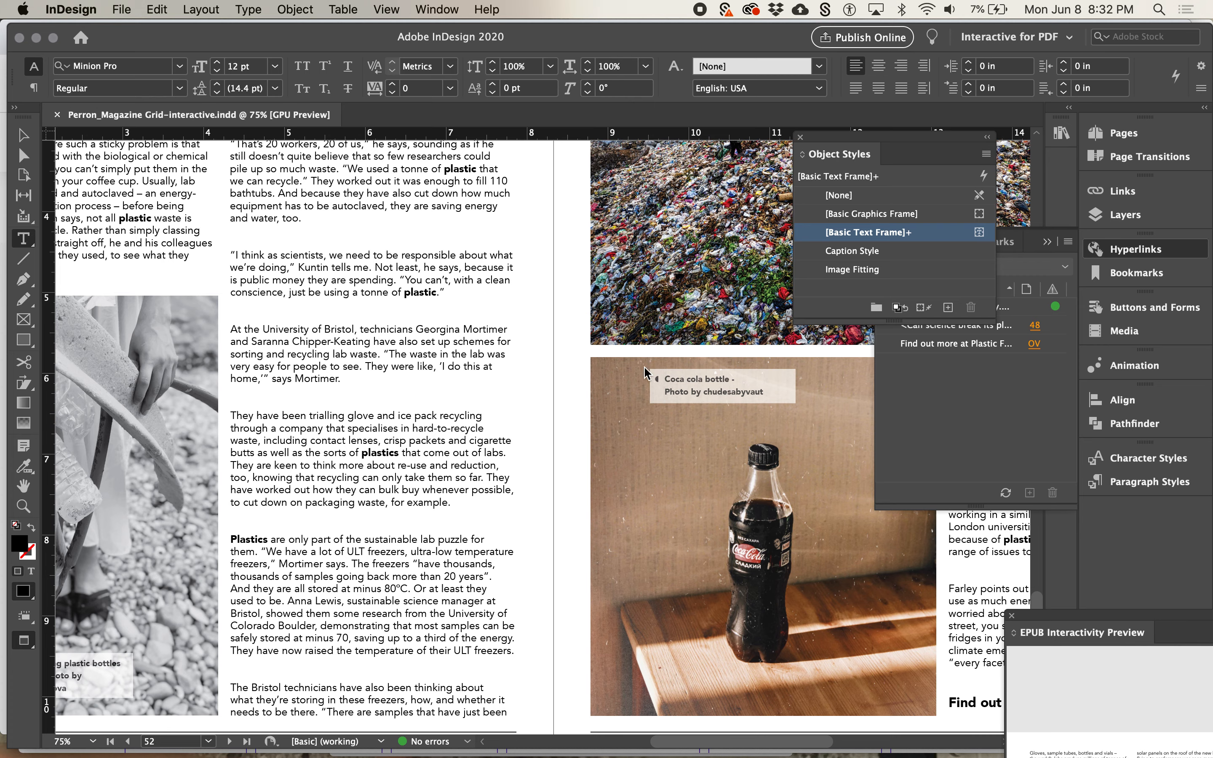
Export all pages as spreads to Adobe PDF (Interactive) inside the new package folder, replacing the PDF there and viewing it after export
{"action": "left_click", "coordinate": [122, 9]}
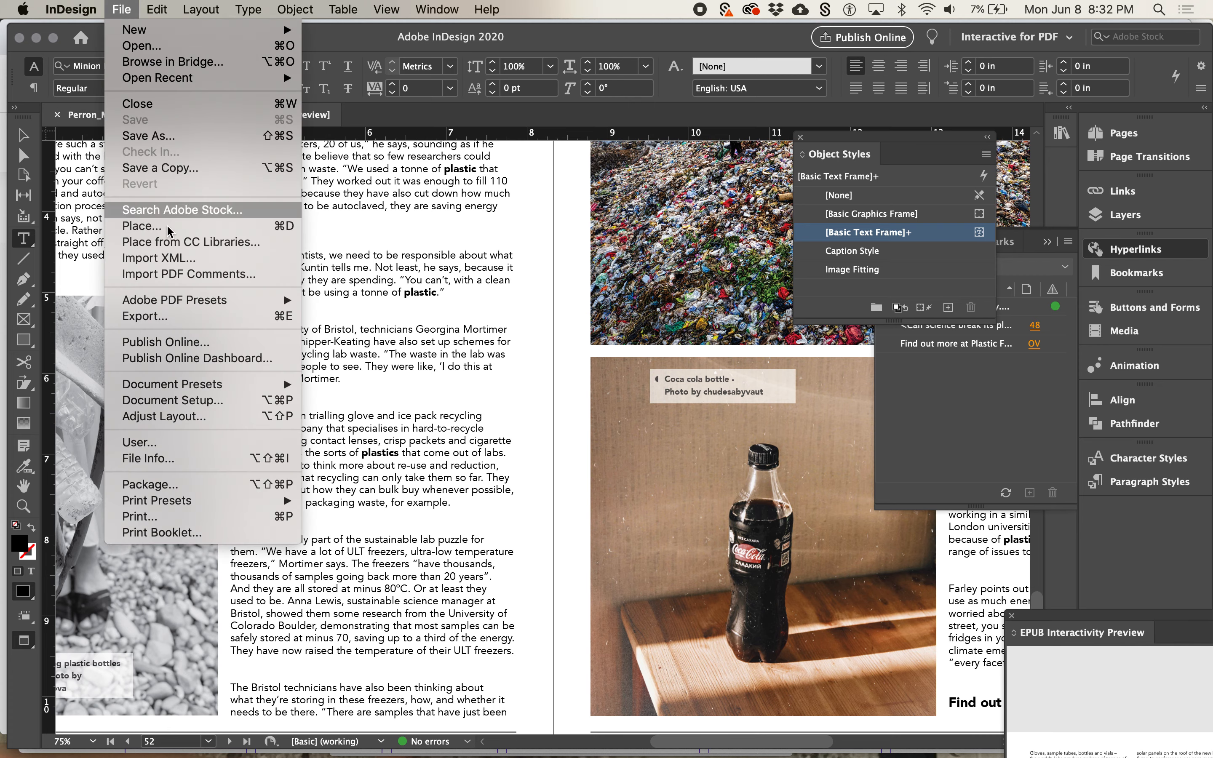
{"action": "left_click", "coordinate": [183, 319]}
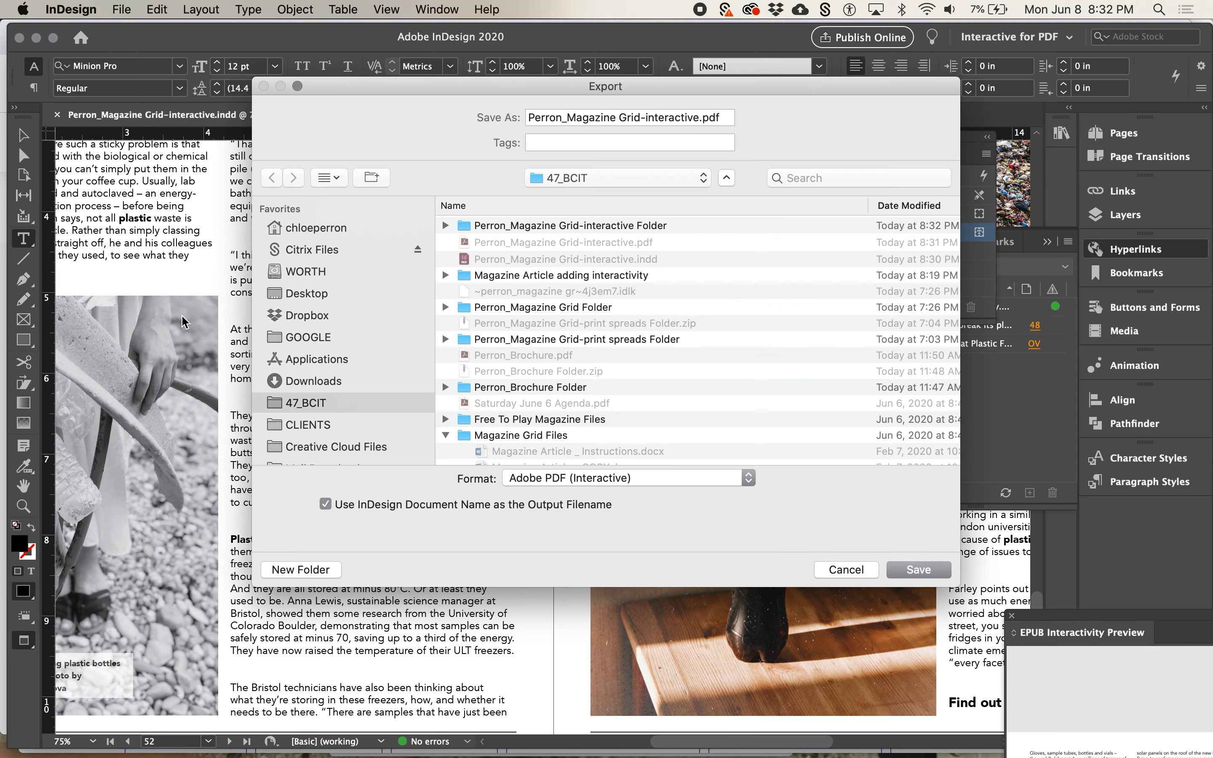
{"action": "double_click", "coordinate": [606, 224]}
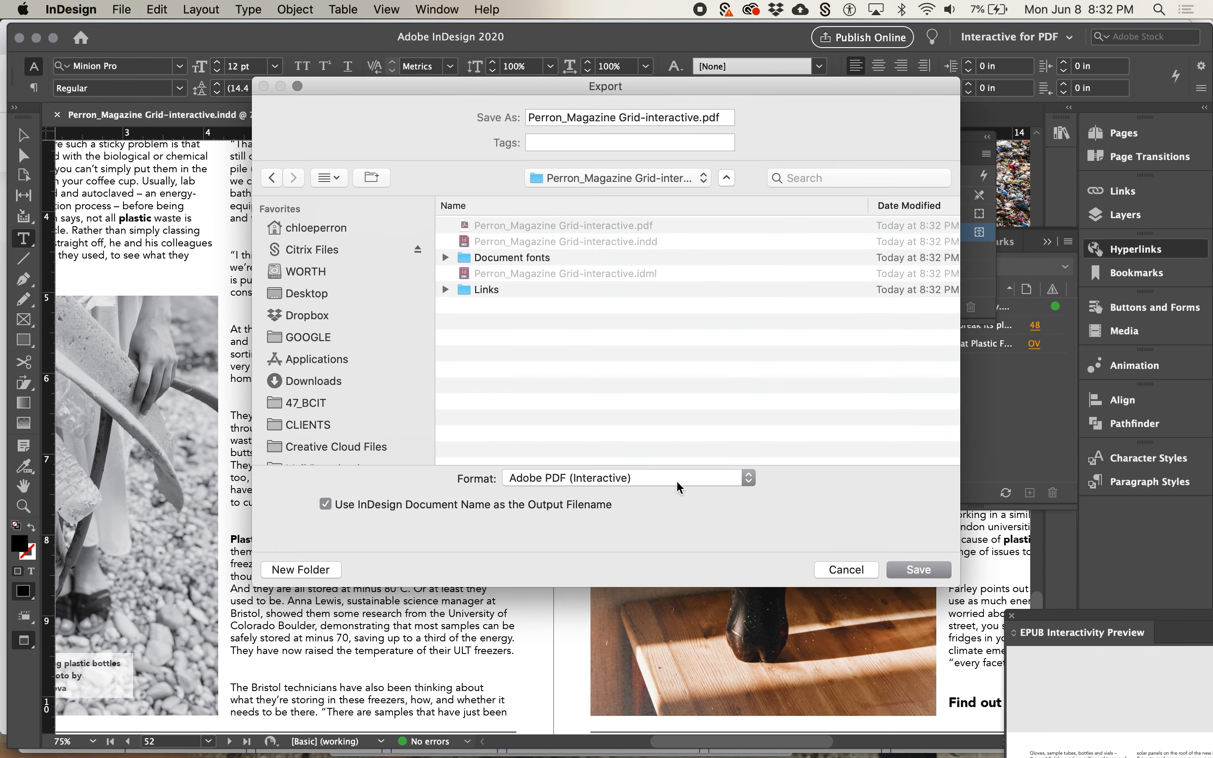
{"action": "left_click", "coordinate": [908, 581]}
{"action": "left_click", "coordinate": [728, 194]}
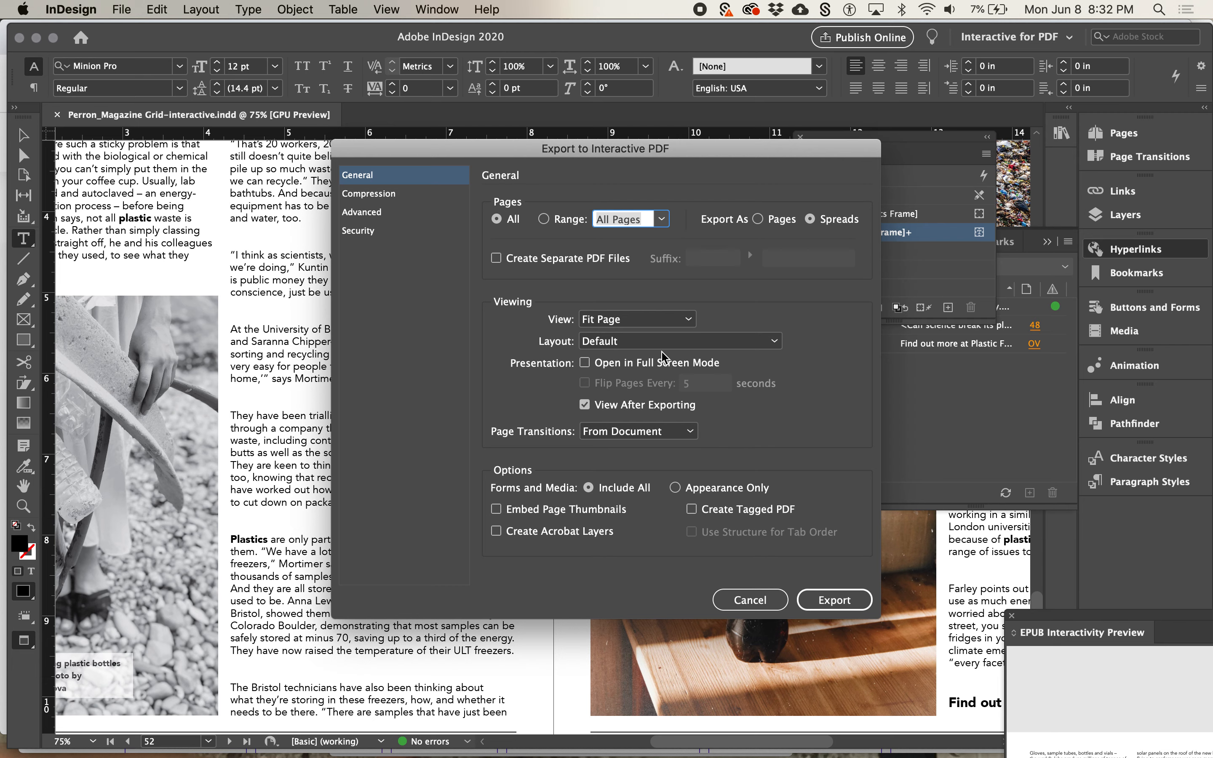
{"action": "left_click", "coordinate": [828, 599]}
{"action": "left_click", "coordinate": [774, 428]}
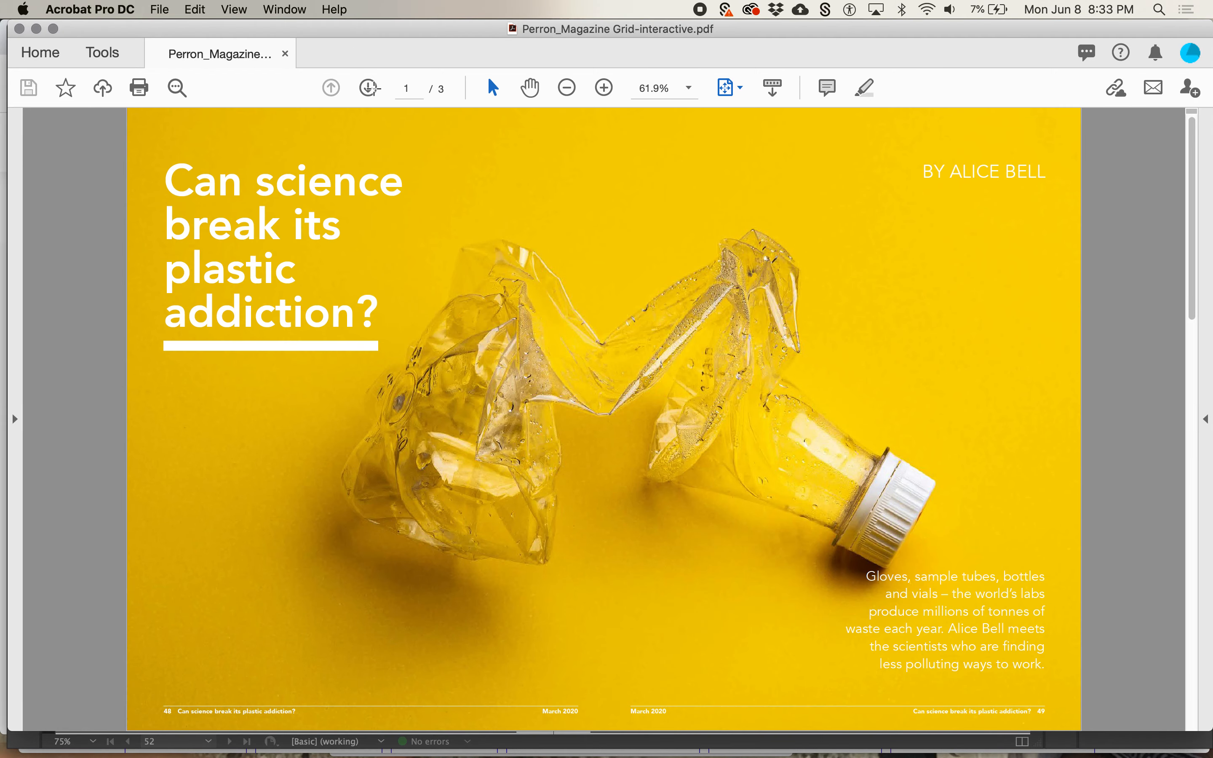
Trust the exported PDF always to enable its 3D content, and play the underwater plastic video on page 2
{"action": "double_click", "coordinate": [369, 89]}
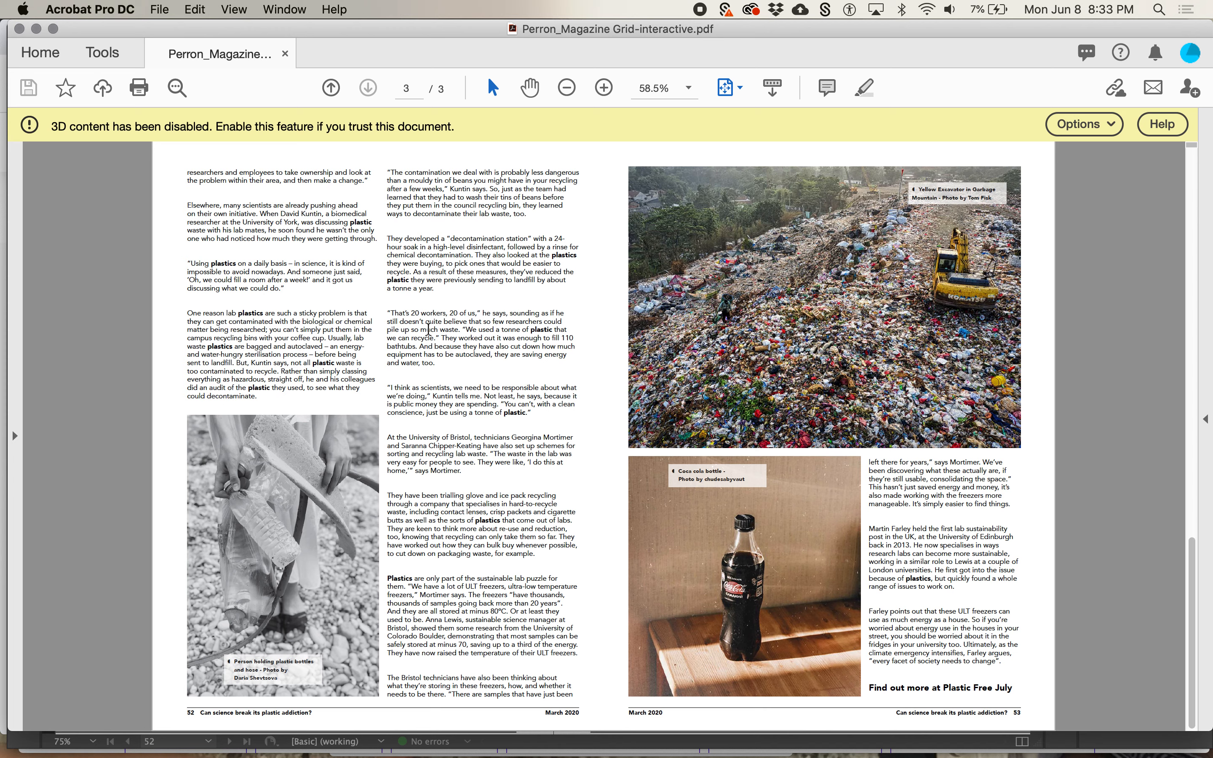
{"action": "left_click", "coordinate": [1083, 124]}
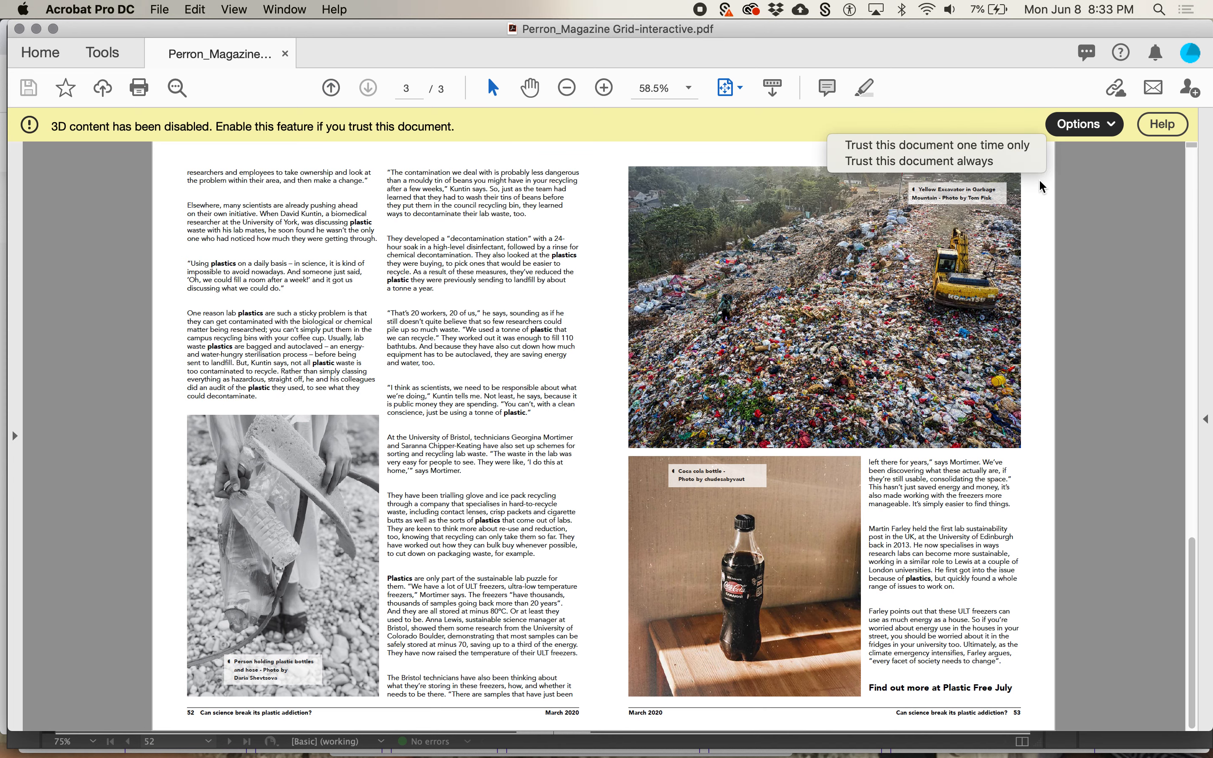
{"action": "left_click", "coordinate": [999, 161]}
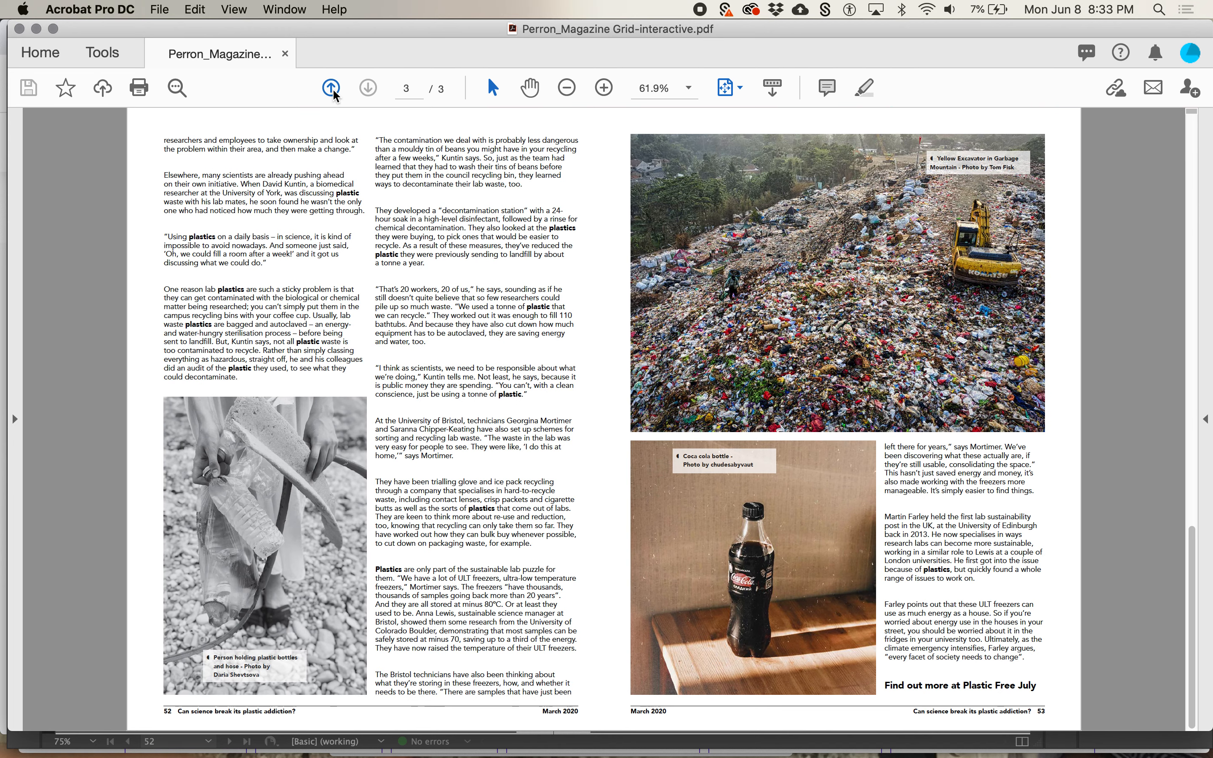
{"action": "left_click", "coordinate": [332, 89]}
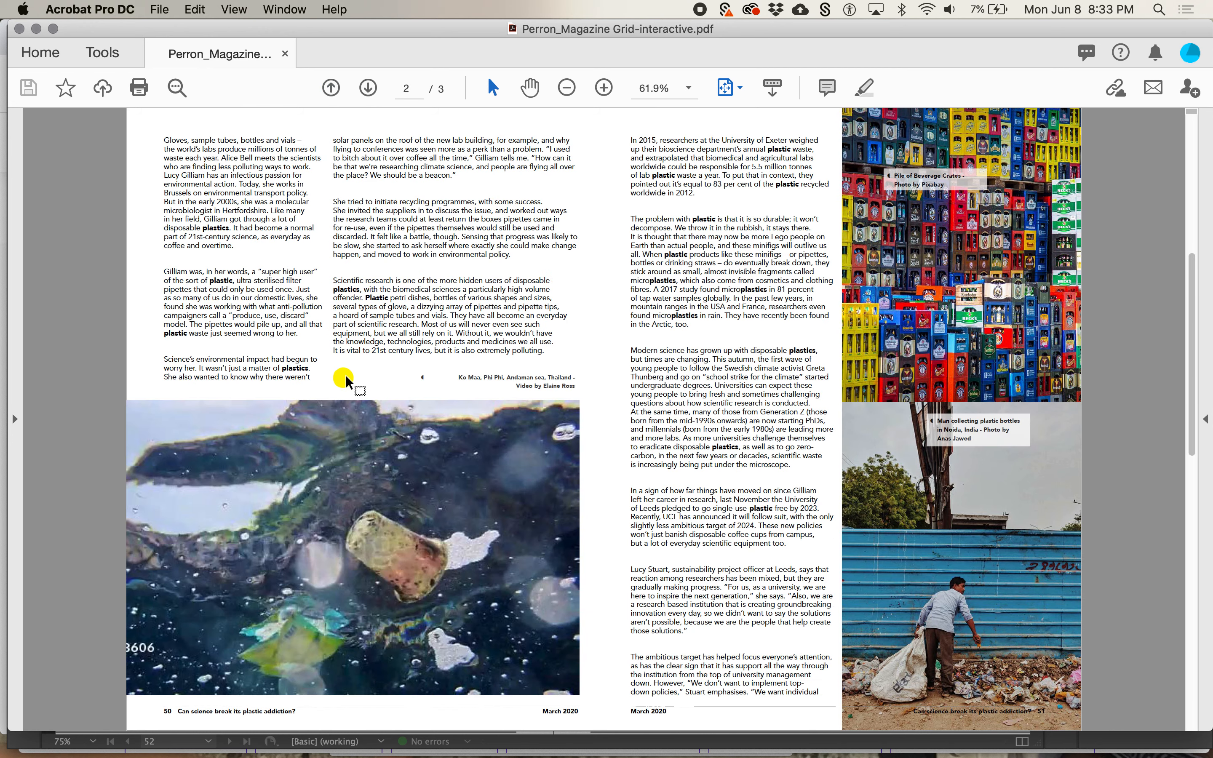
{"action": "left_click", "coordinate": [371, 438]}
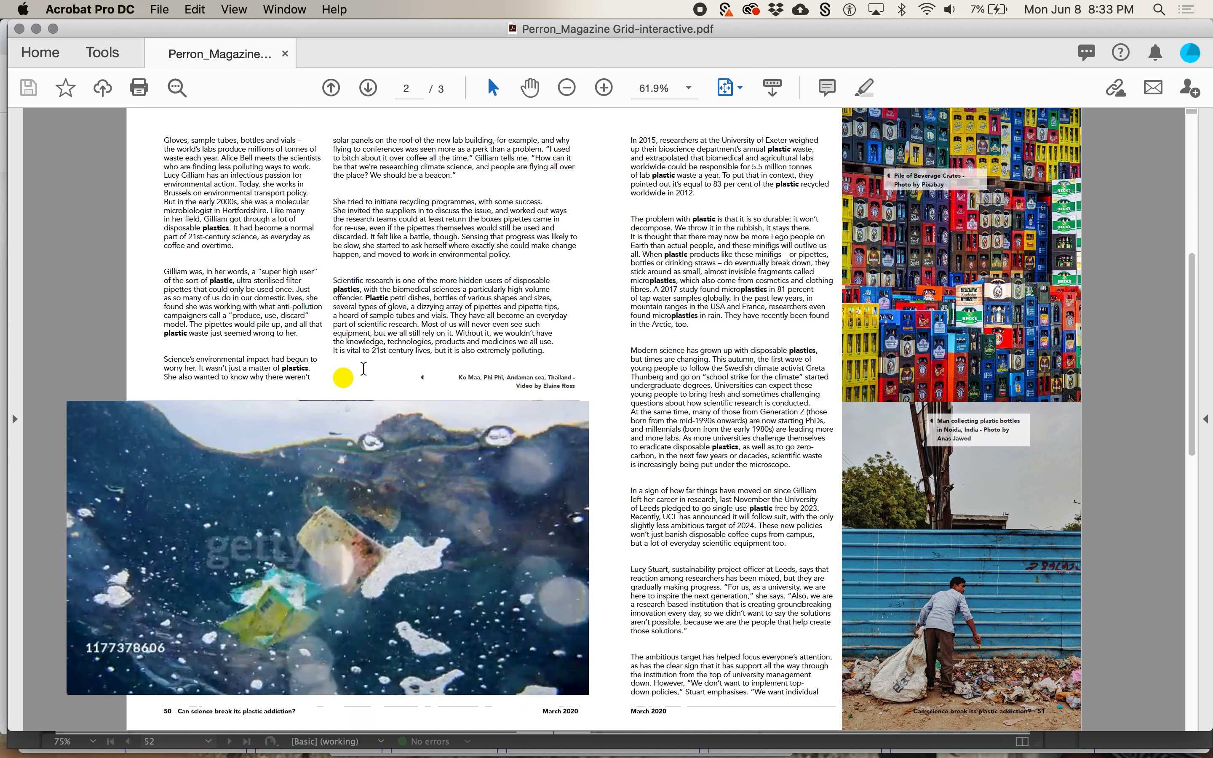
Test the "Find out more at Plastic Free July" link and the article title's link in the packaged PDF, returning to Acrobat after each
{"action": "scroll", "coordinate": [348, 379], "scroll_direction": "down", "scroll_amount": 3}
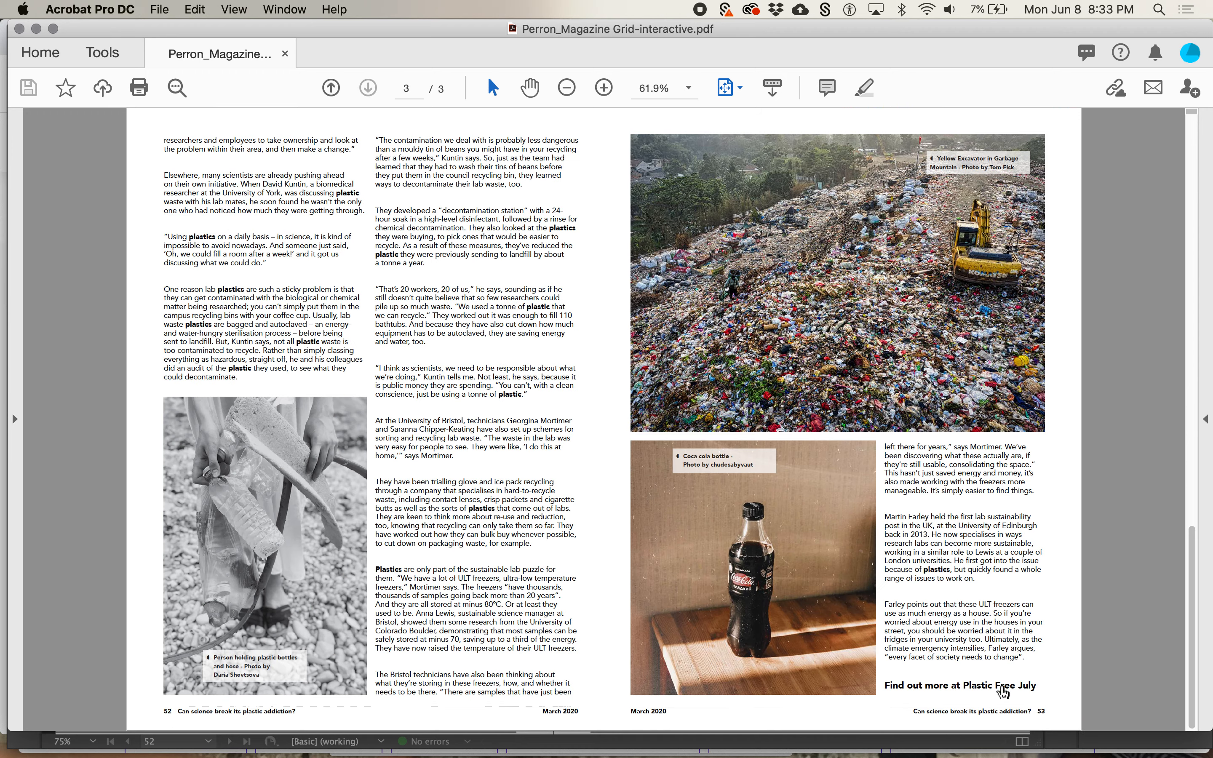
{"action": "left_click", "coordinate": [1001, 682]}
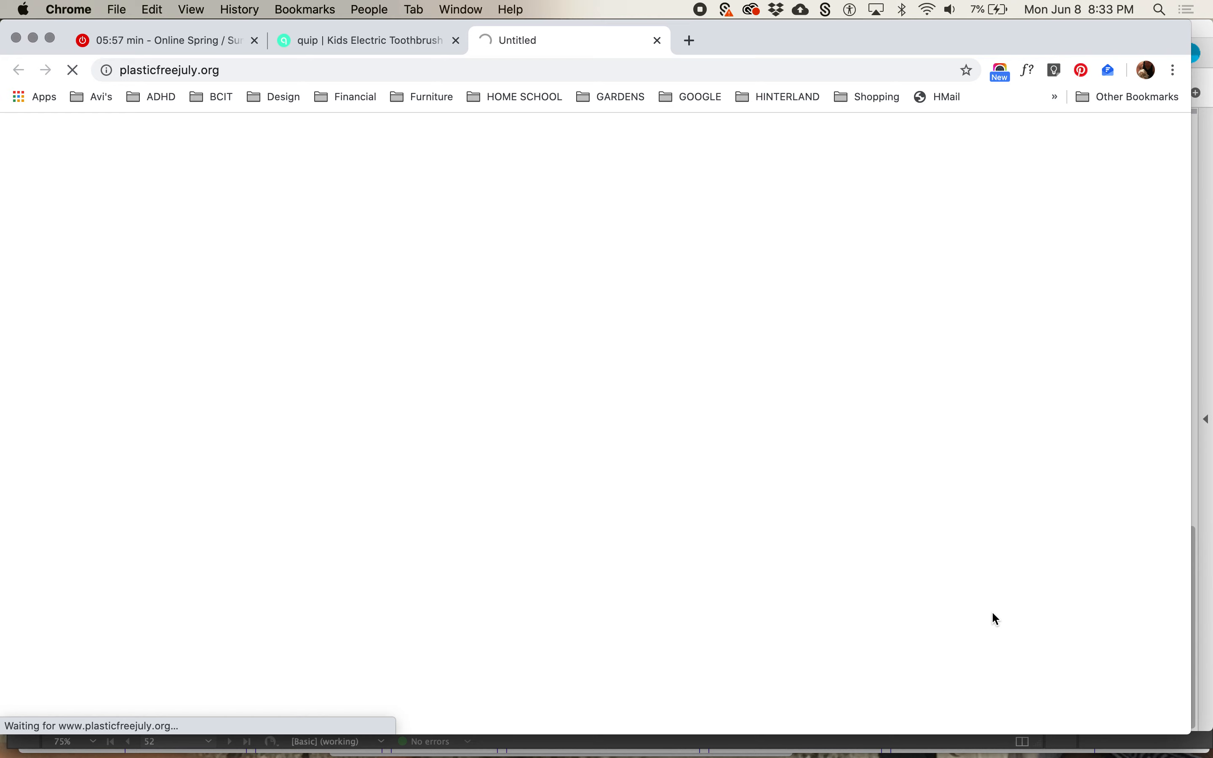
{"action": "key", "text": "super+Tab"}
{"action": "scroll", "coordinate": [991, 611], "scroll_direction": "up", "scroll_amount": 3}
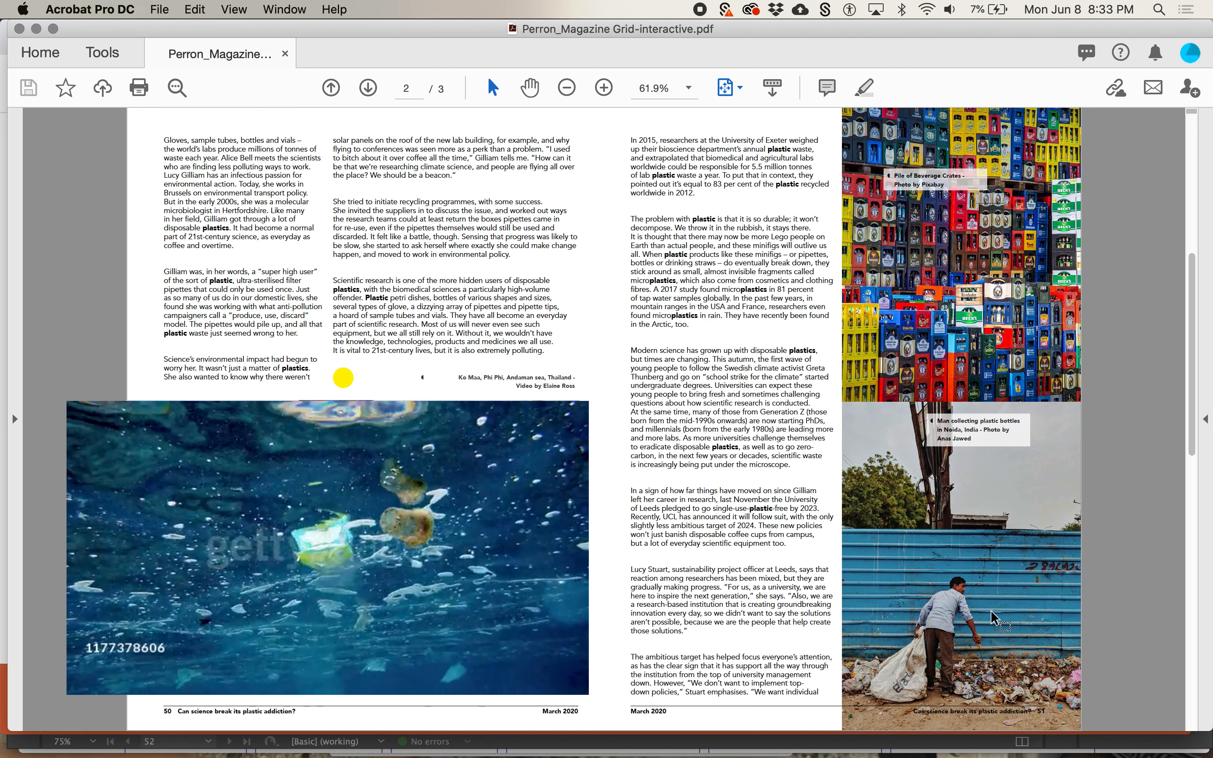
{"action": "scroll", "coordinate": [991, 611], "scroll_direction": "up", "scroll_amount": 3}
{"action": "left_click", "coordinate": [322, 324]}
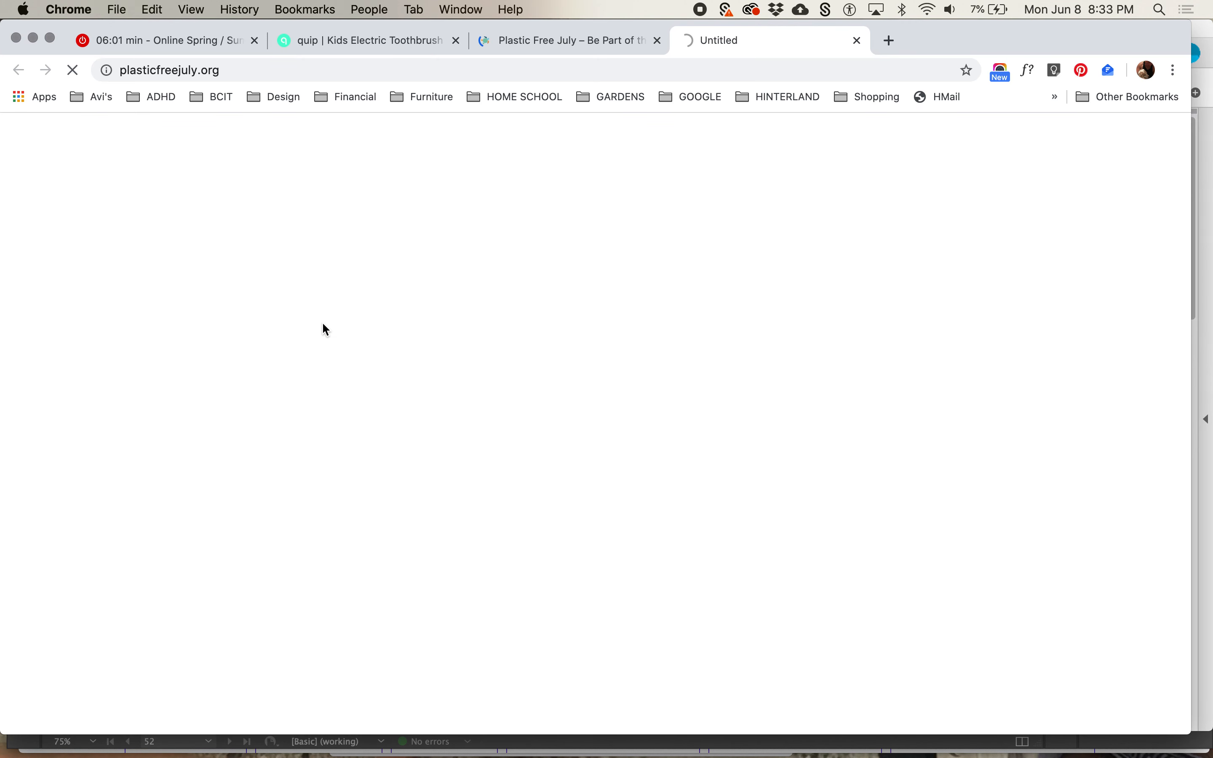
{"action": "key", "text": "super+Tab"}
{"action": "scroll", "coordinate": [419, 380], "scroll_direction": "down", "scroll_amount": 3}
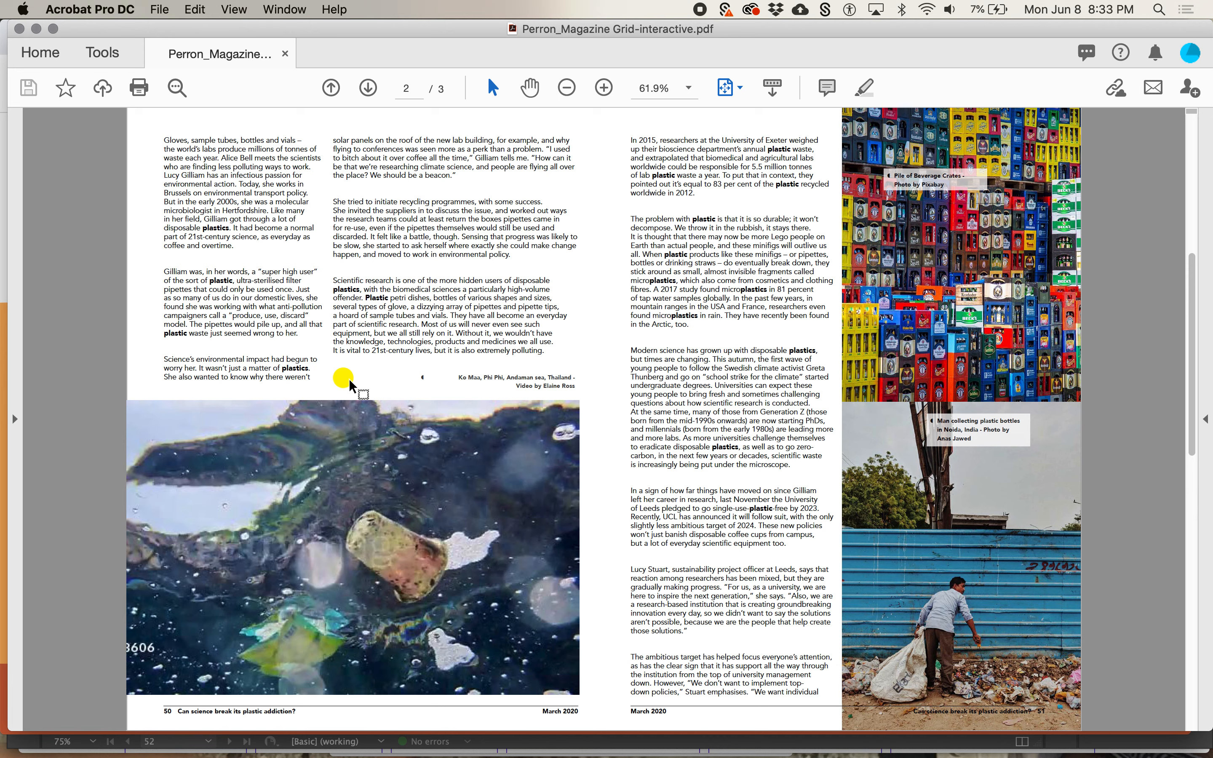
Switch back to the magazine layout in InDesign and save the document
{"action": "key", "text": "super+Tab"}
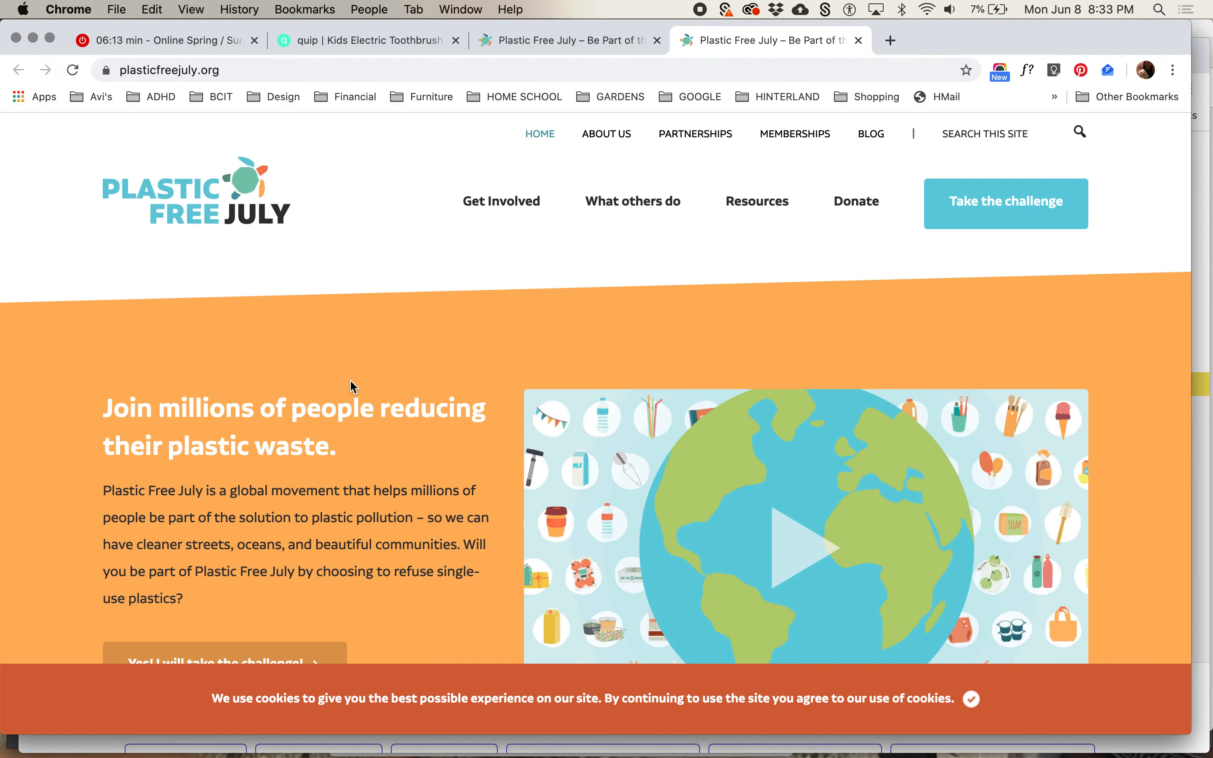
{"action": "key", "text": "super+Tab"}
{"action": "key", "text": "super+Tab"}
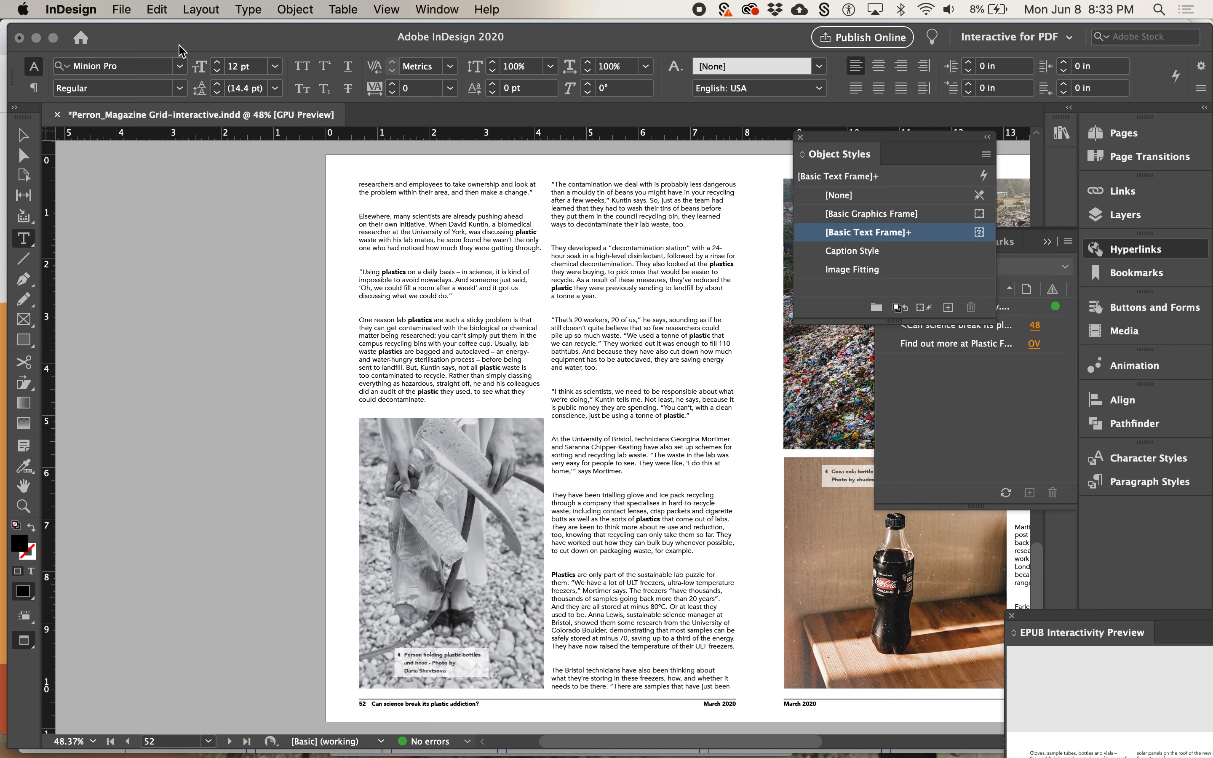
{"action": "left_click", "coordinate": [127, 10]}
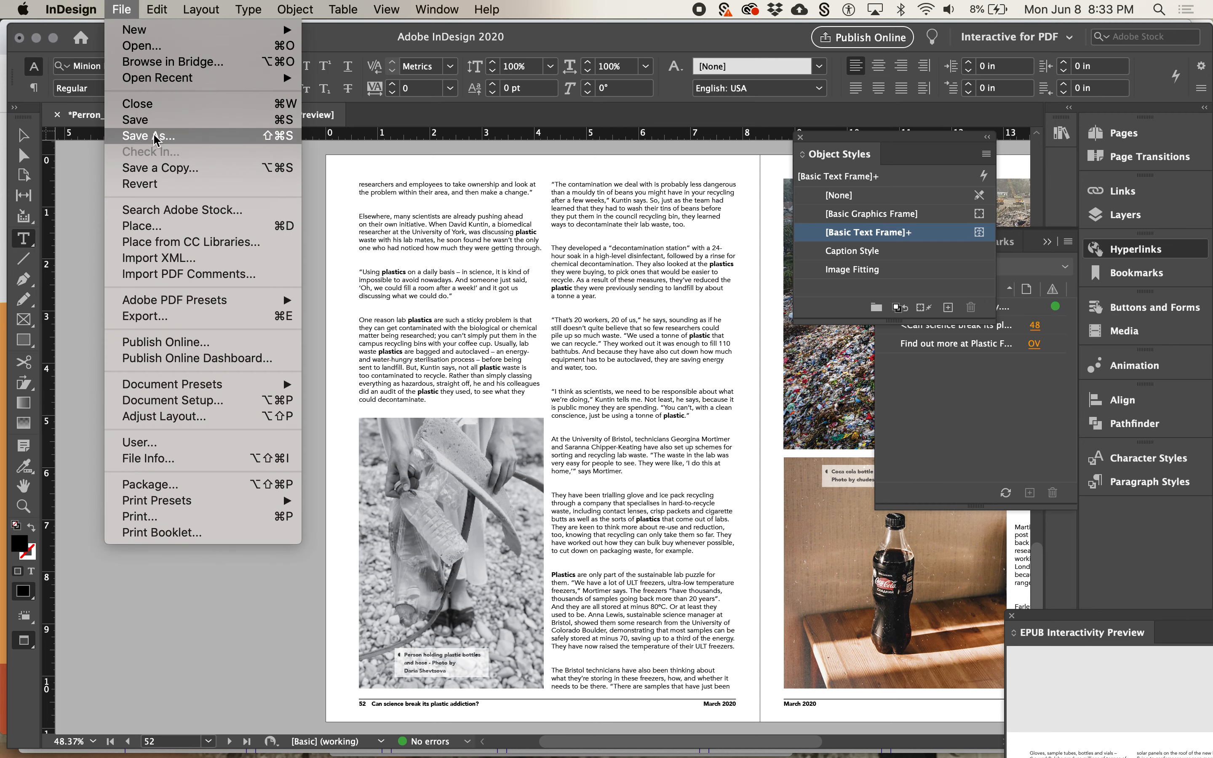
{"action": "left_click", "coordinate": [150, 121]}
Export the document as EPUB (Fixed Layout) into the package folder, using the document name as the output filename
{"action": "left_click", "coordinate": [121, 10]}
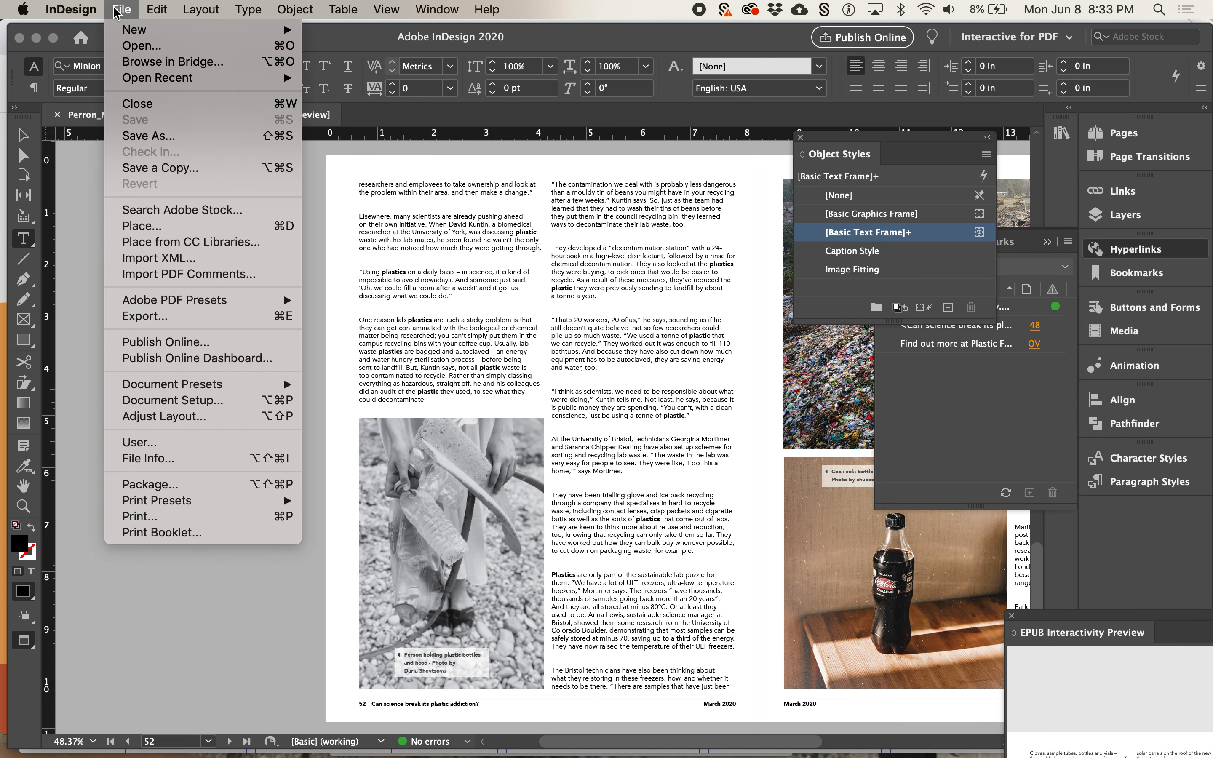
{"action": "left_click", "coordinate": [170, 316]}
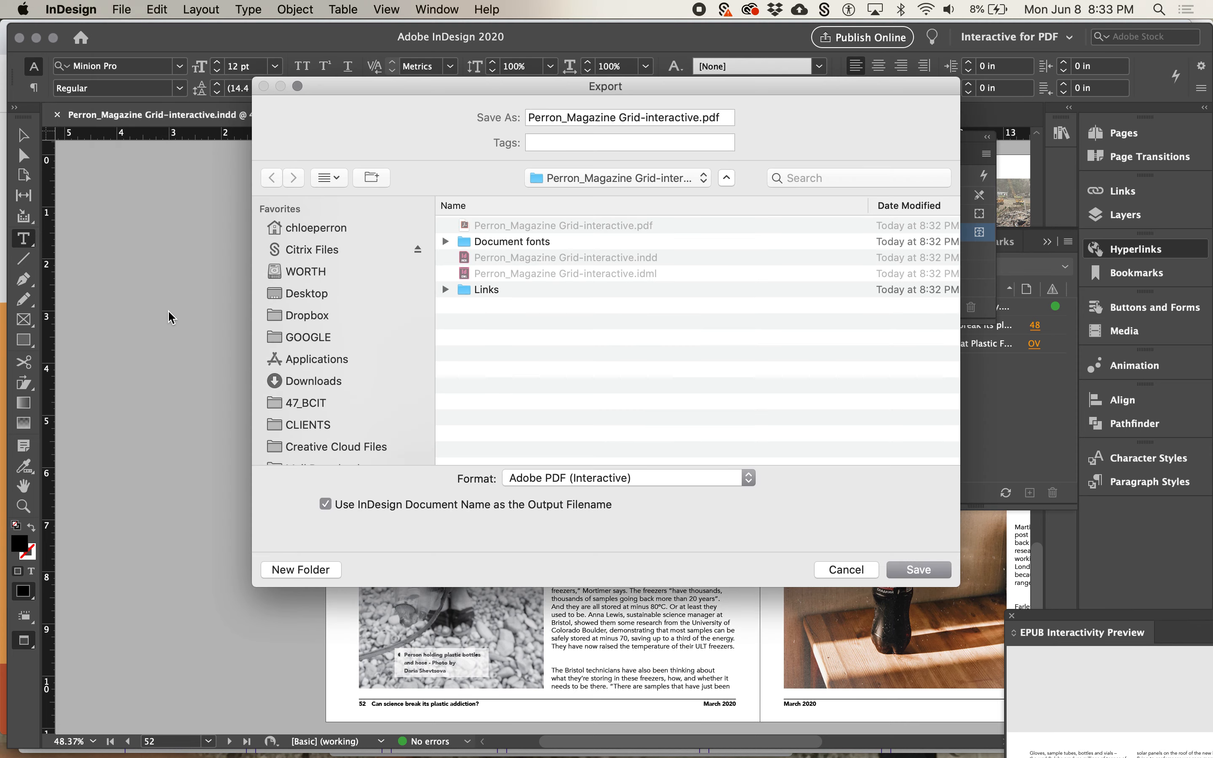
{"action": "left_click", "coordinate": [694, 480]}
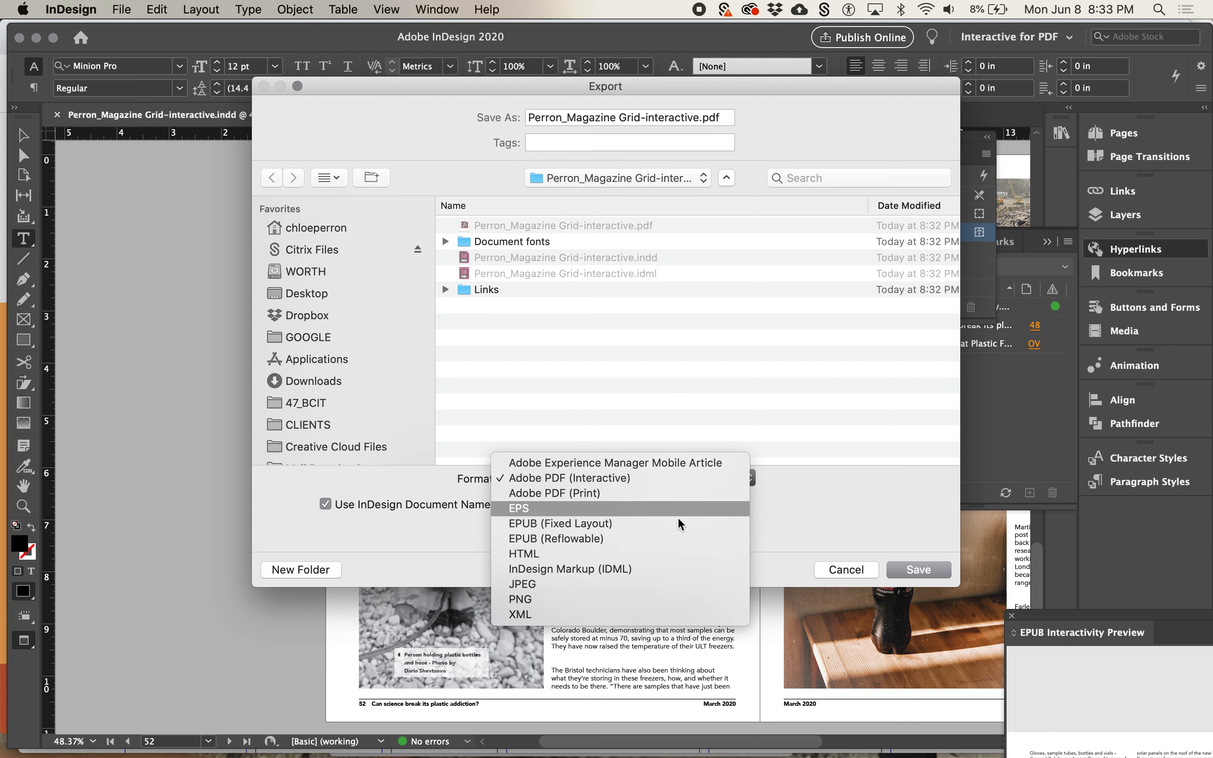
{"action": "left_click", "coordinate": [672, 535]}
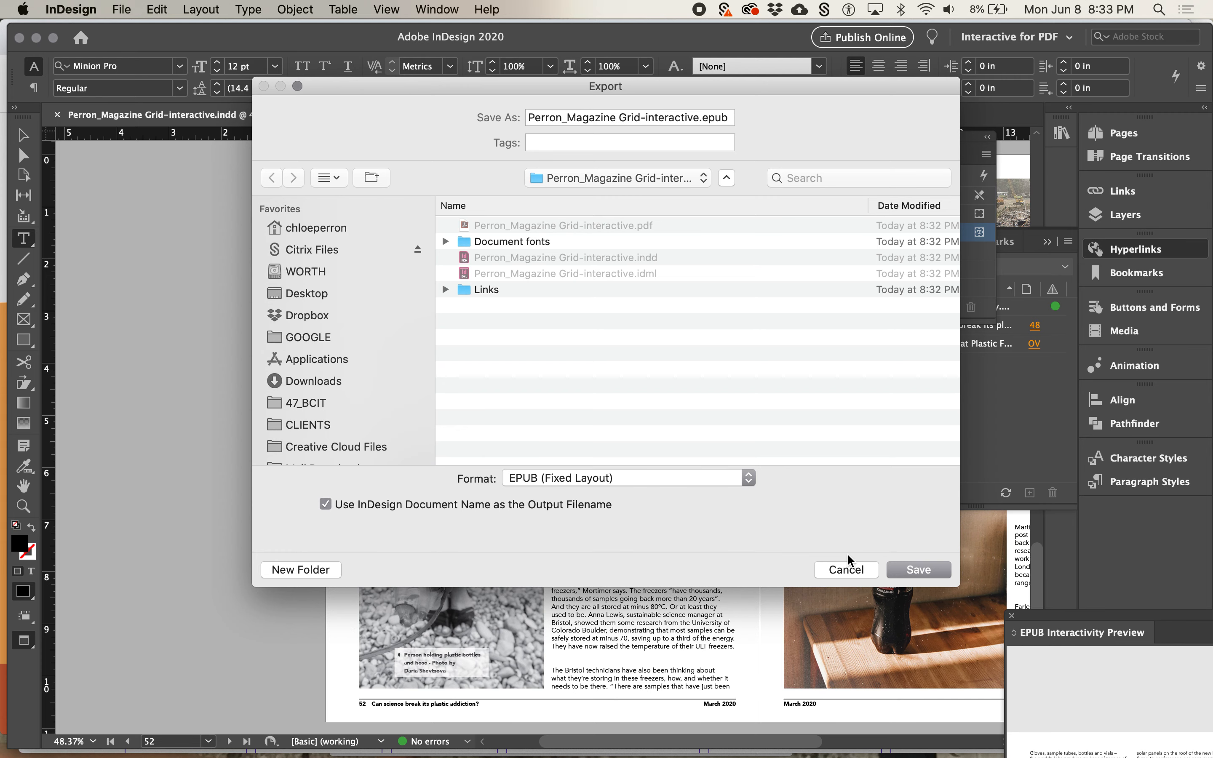
{"action": "left_click", "coordinate": [905, 571]}
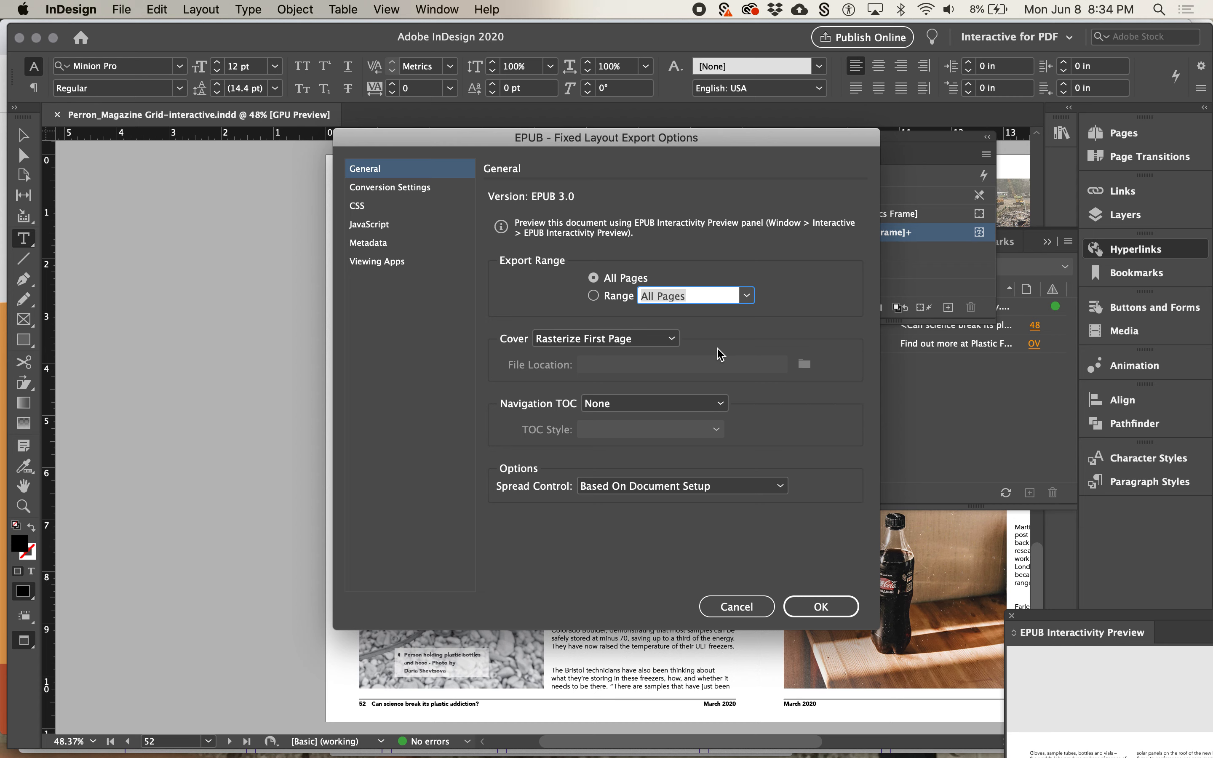